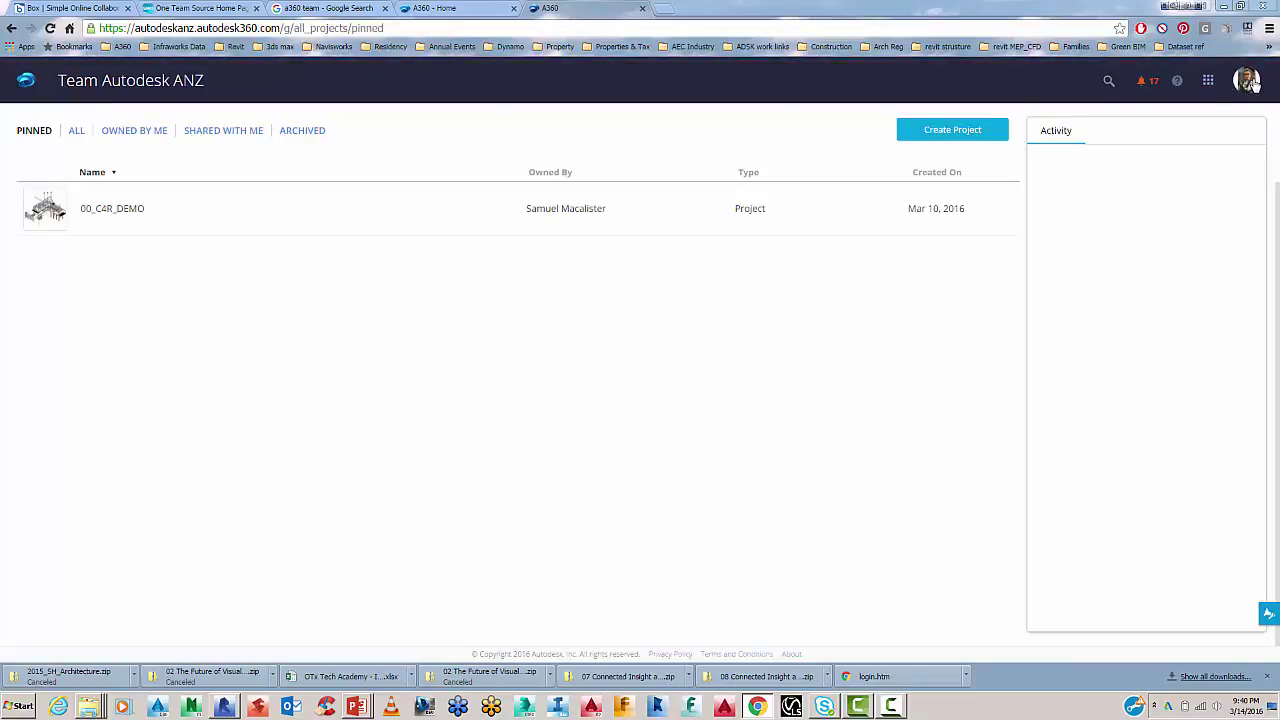
# Review the account's available team hubs and the full project list, ending back on the pinned projects
pyautogui.click(1249, 82)
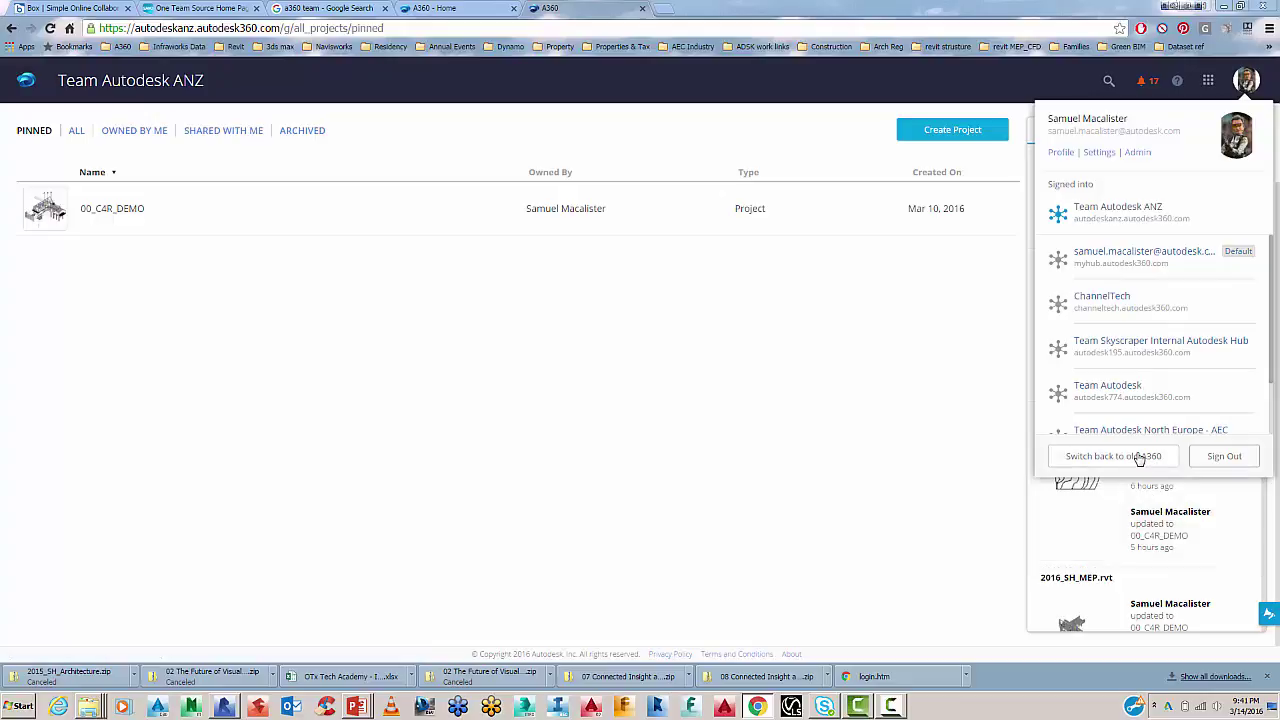
pyautogui.click(913, 438)
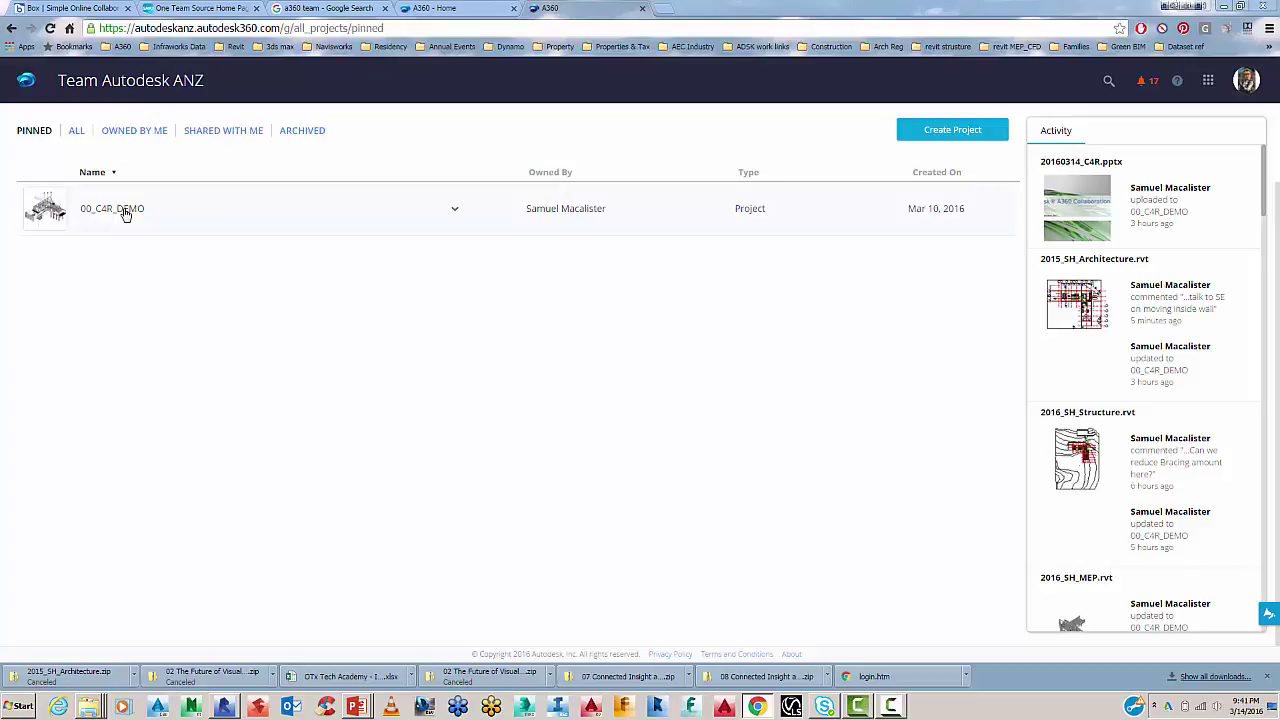
pyautogui.click(76, 134)
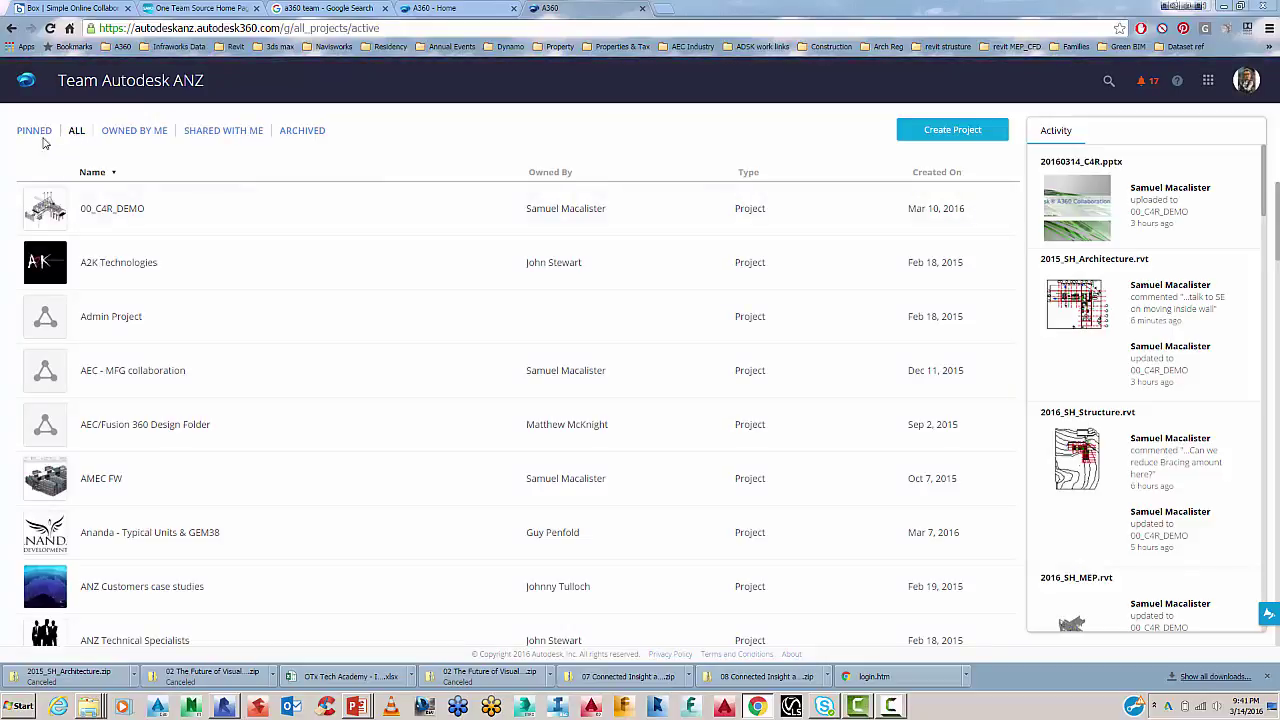
pyautogui.click(36, 132)
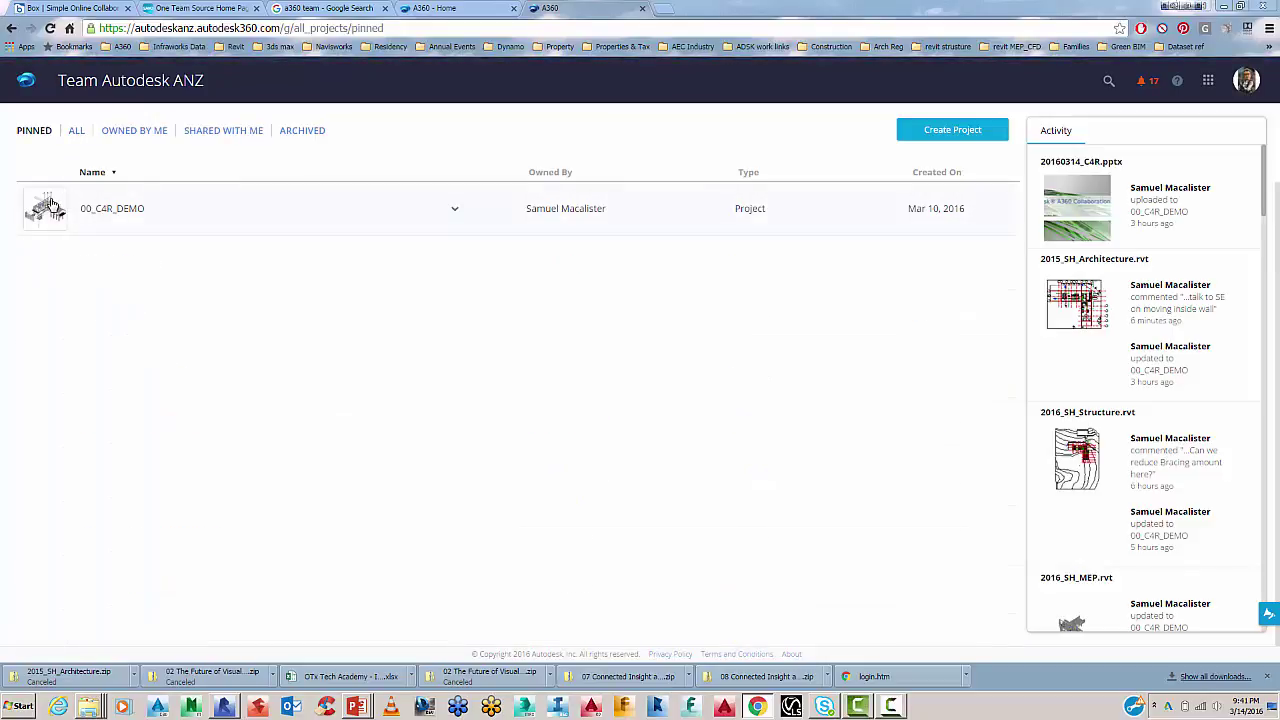
# Open the 00_C4R_DEMO project, look inside its workflow videos folder and return to the project's file list
pyautogui.click(50, 206)
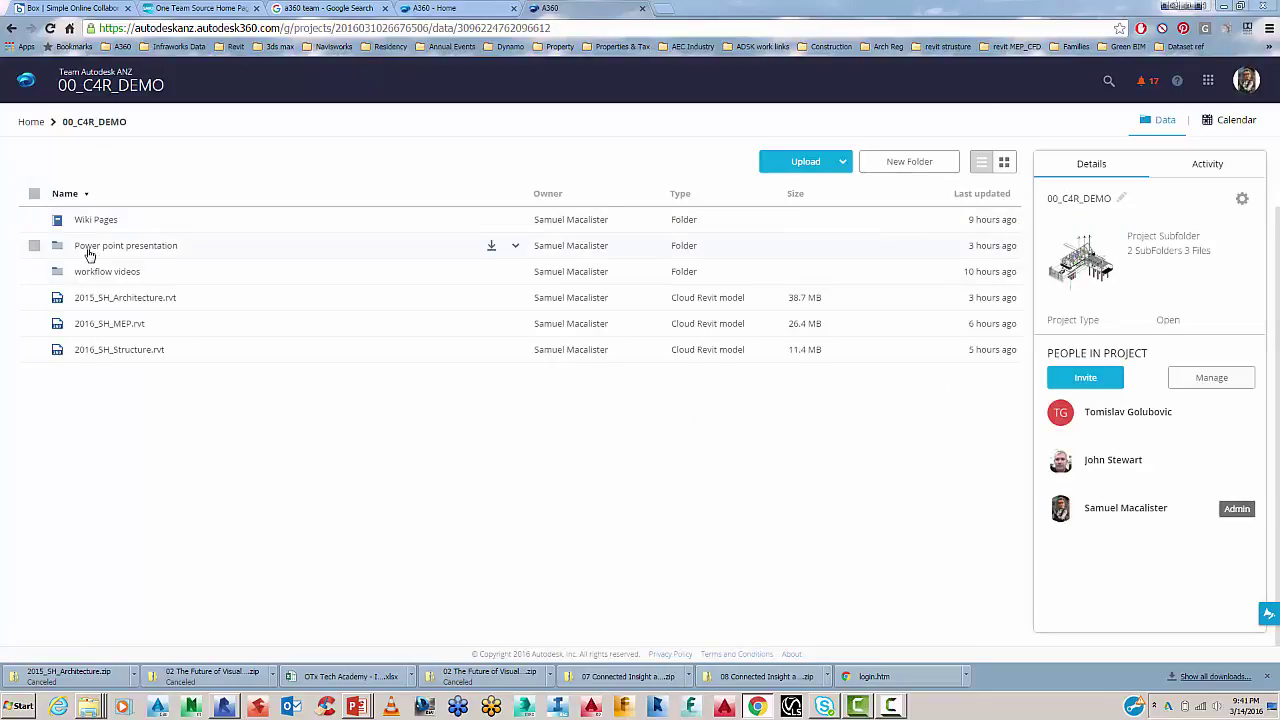
pyautogui.click(98, 282)
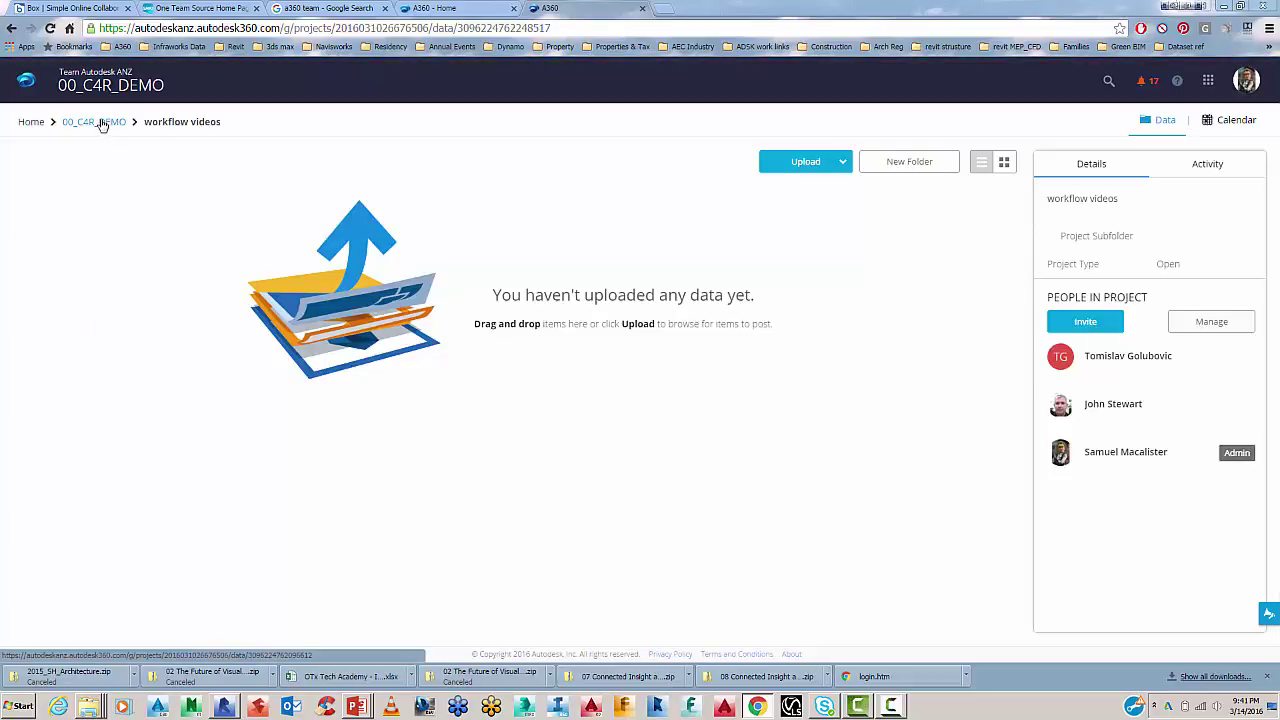
pyautogui.click(110, 122)
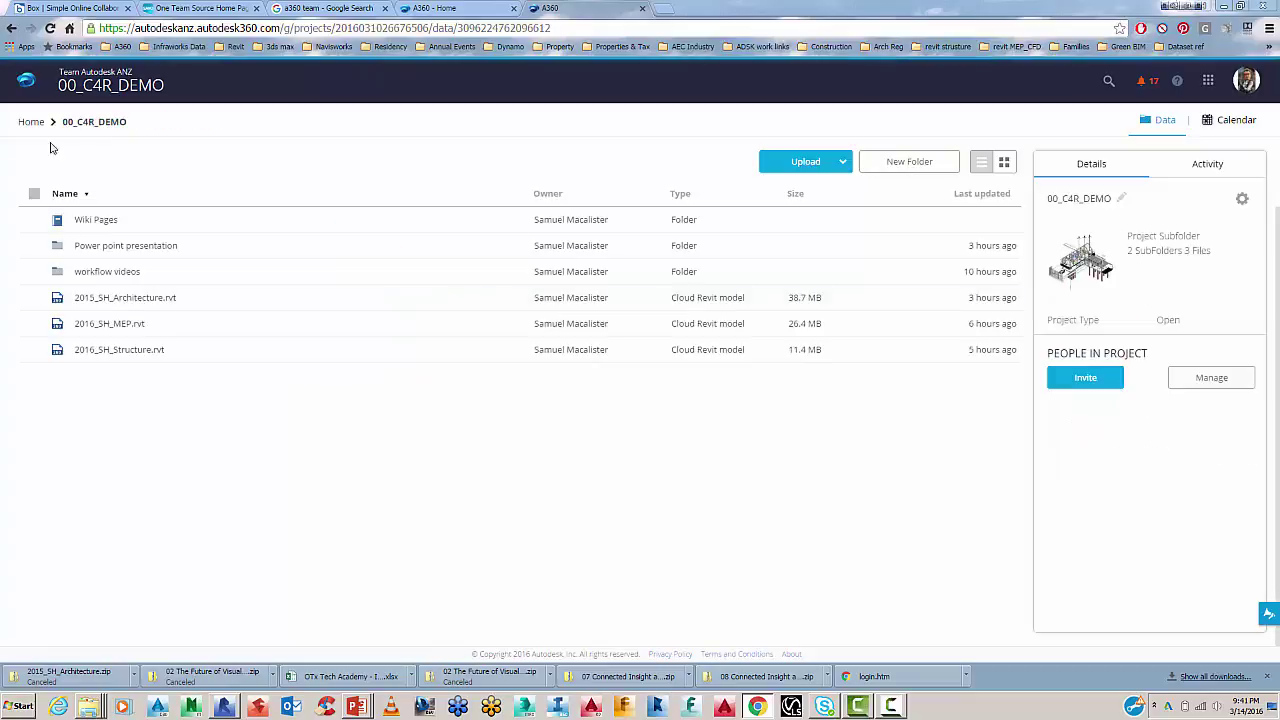
# Open 2015_SH_Architecture.rvt in the viewer and review its version history
pyautogui.click(105, 299)
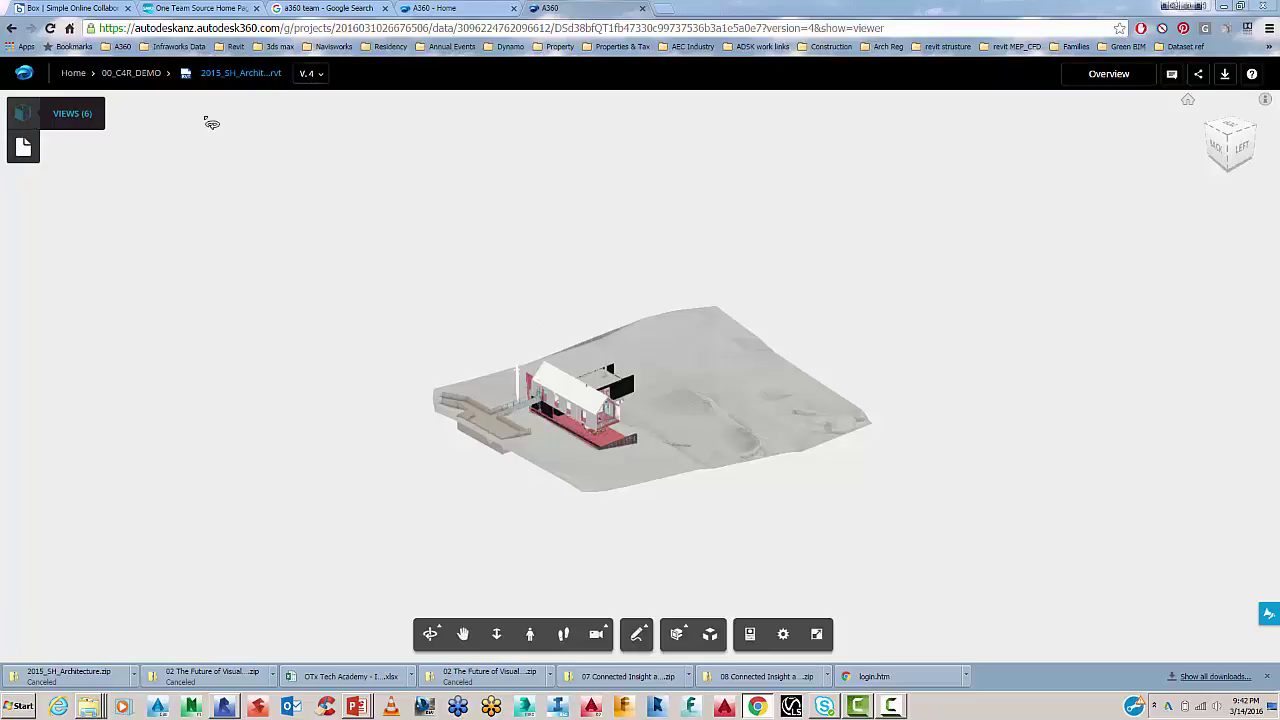
pyautogui.click(312, 73)
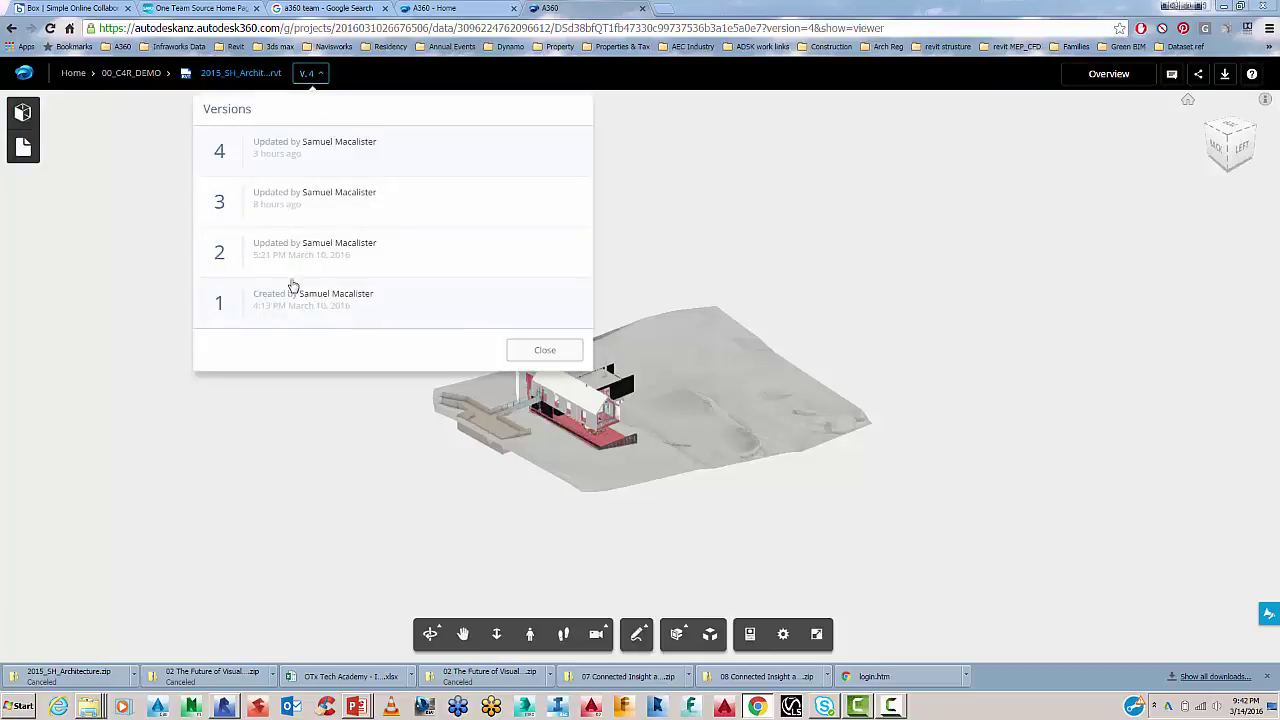
pyautogui.click(312, 74)
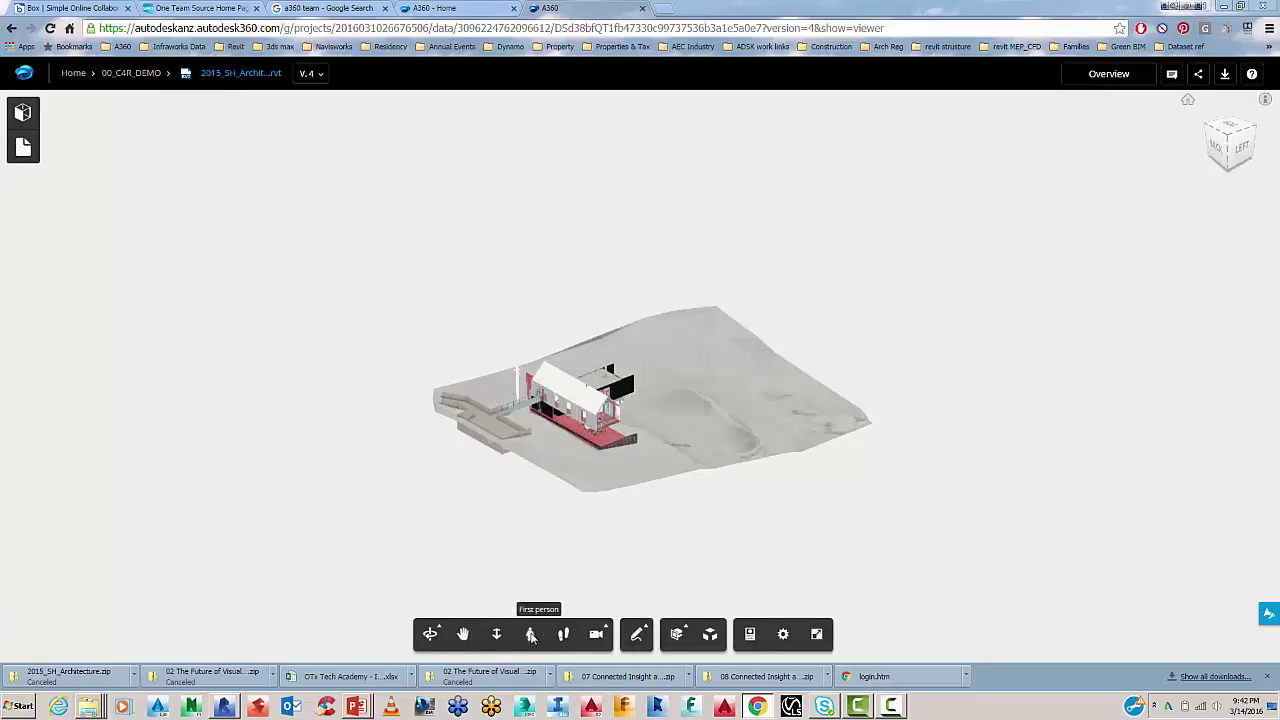
# Look around the house exterior in first-person mode and review the background and lighting presets
pyautogui.click(531, 635)
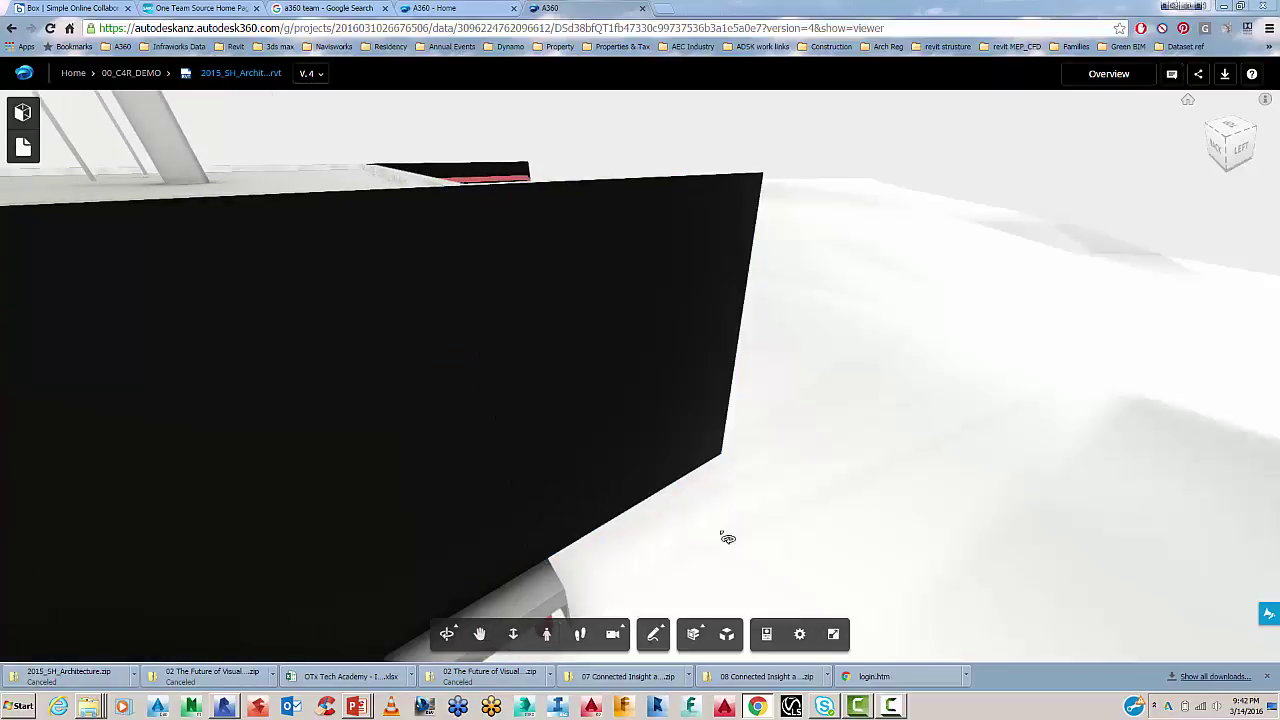
pyautogui.moveTo(656, 527); pyautogui.dragTo(849, 571)
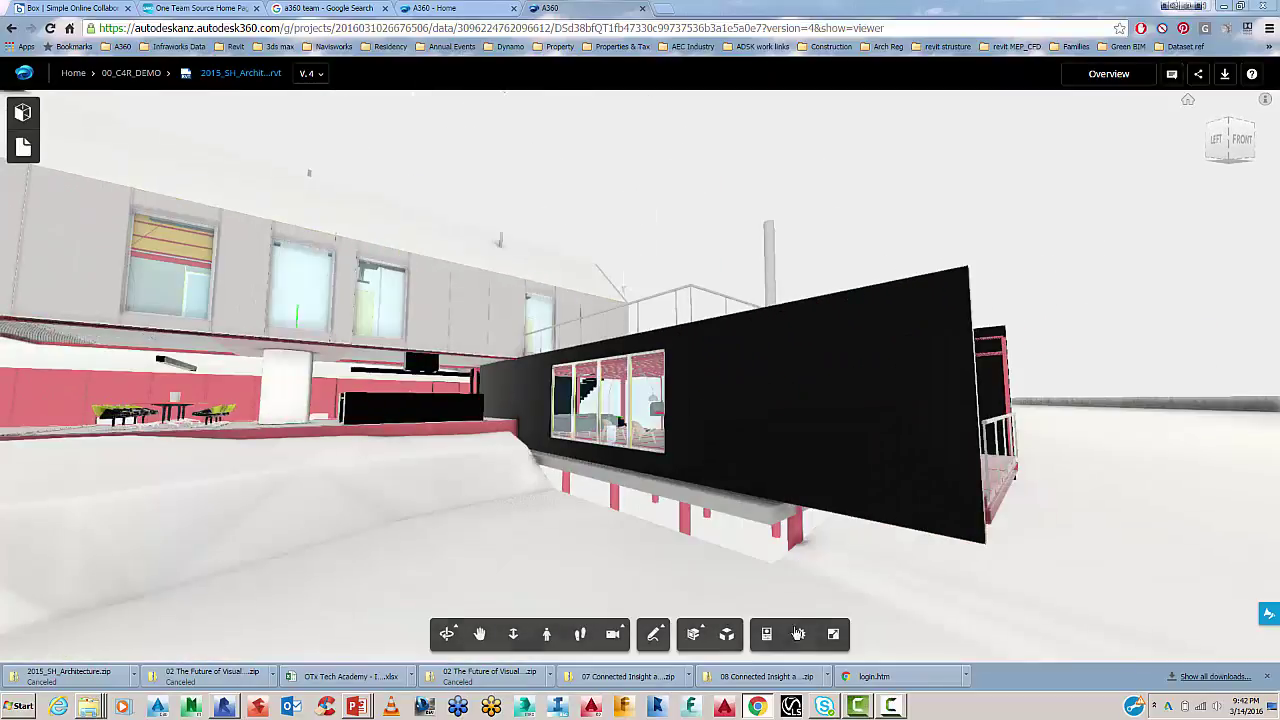
pyautogui.click(800, 634)
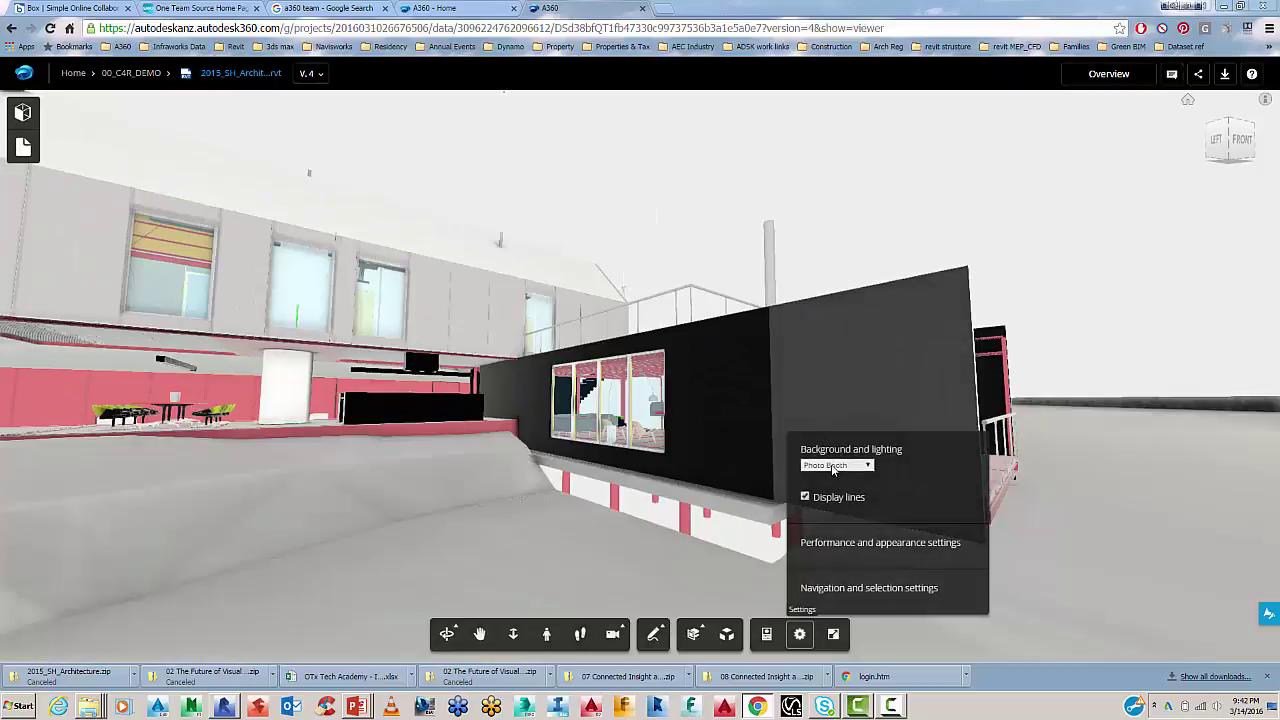
pyautogui.click(832, 466)
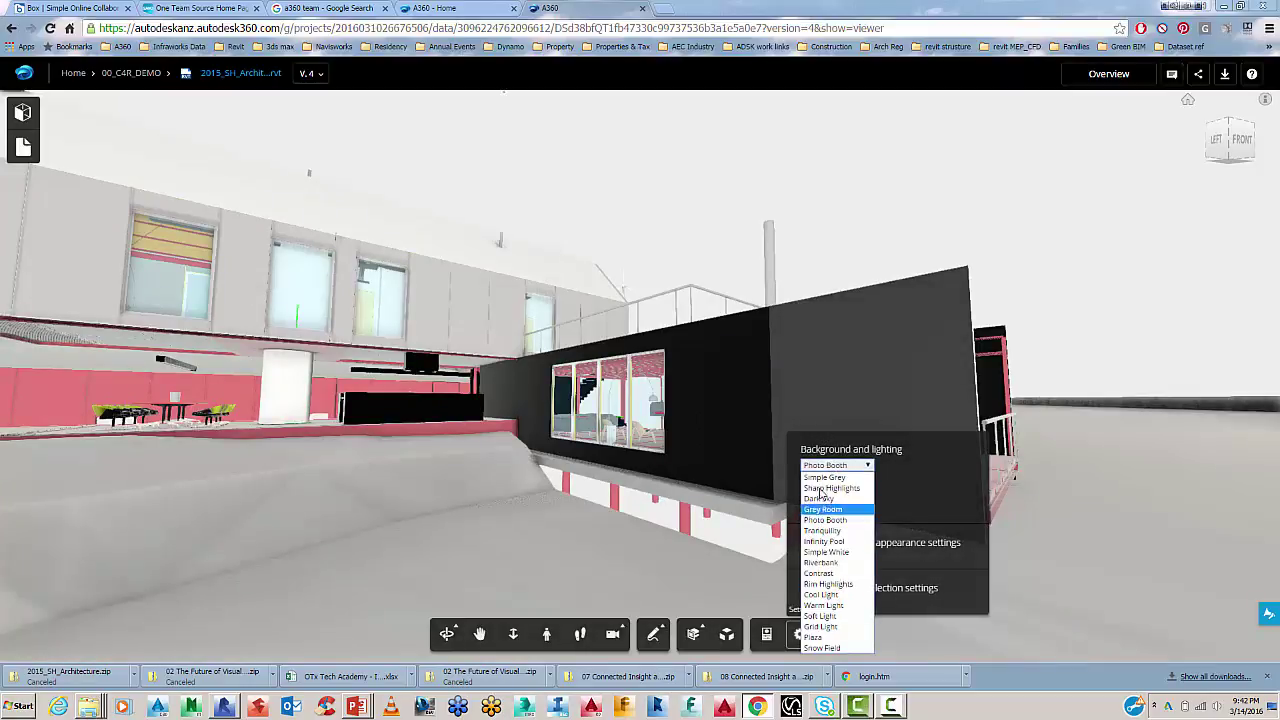
pyautogui.click(833, 465)
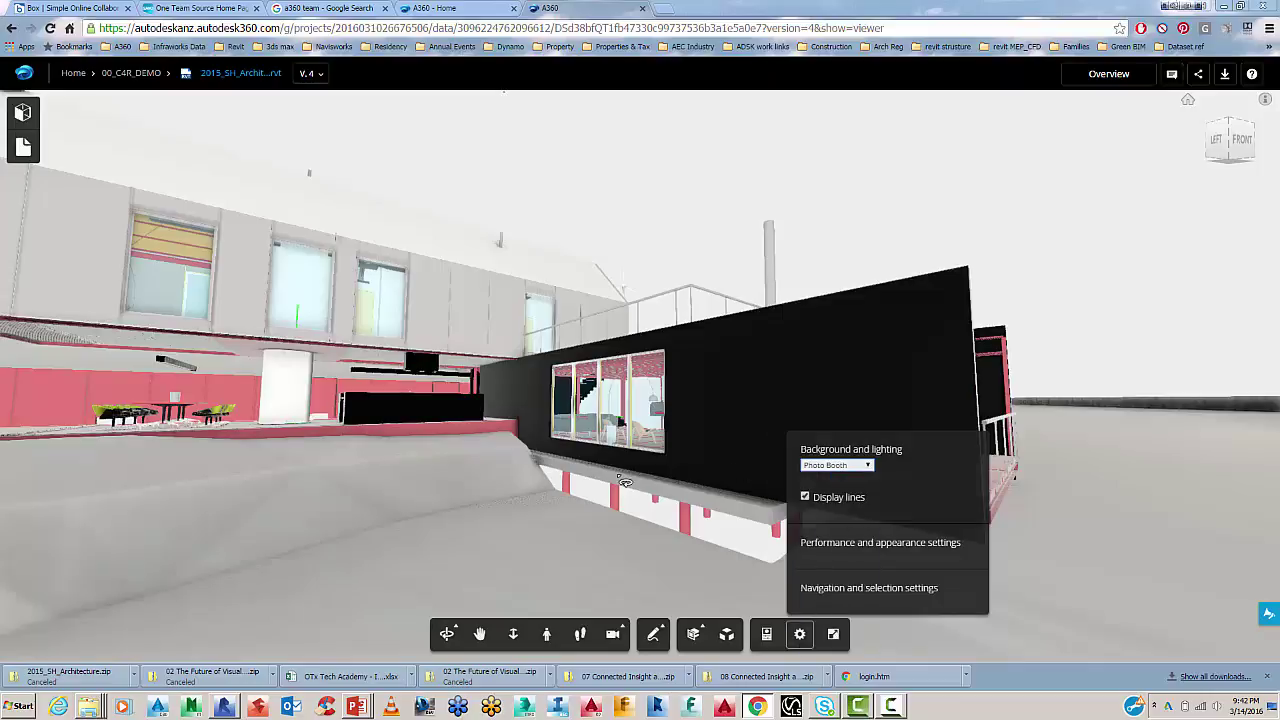
pyautogui.moveTo(589, 288); pyautogui.dragTo(588, 677)
pyautogui.scroll(-8, 604, 343)
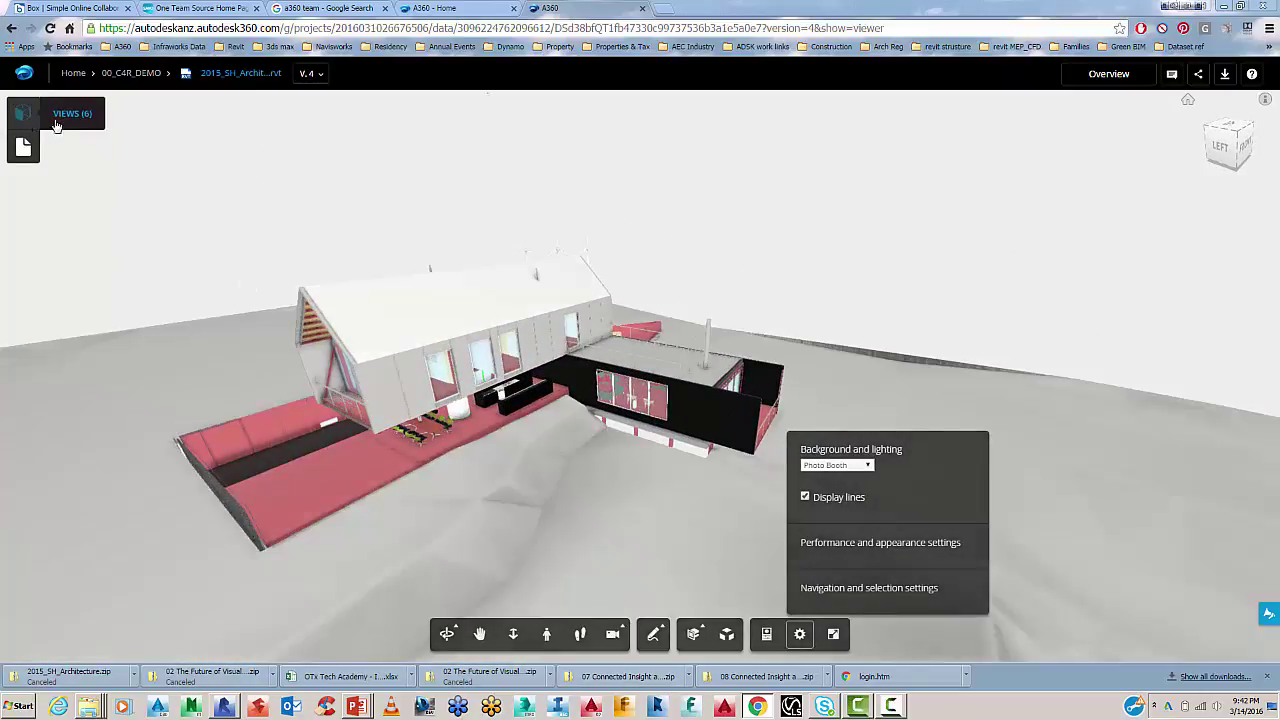
# Examine the model's list of views and the element categories under the 3D view
pyautogui.click(71, 121)
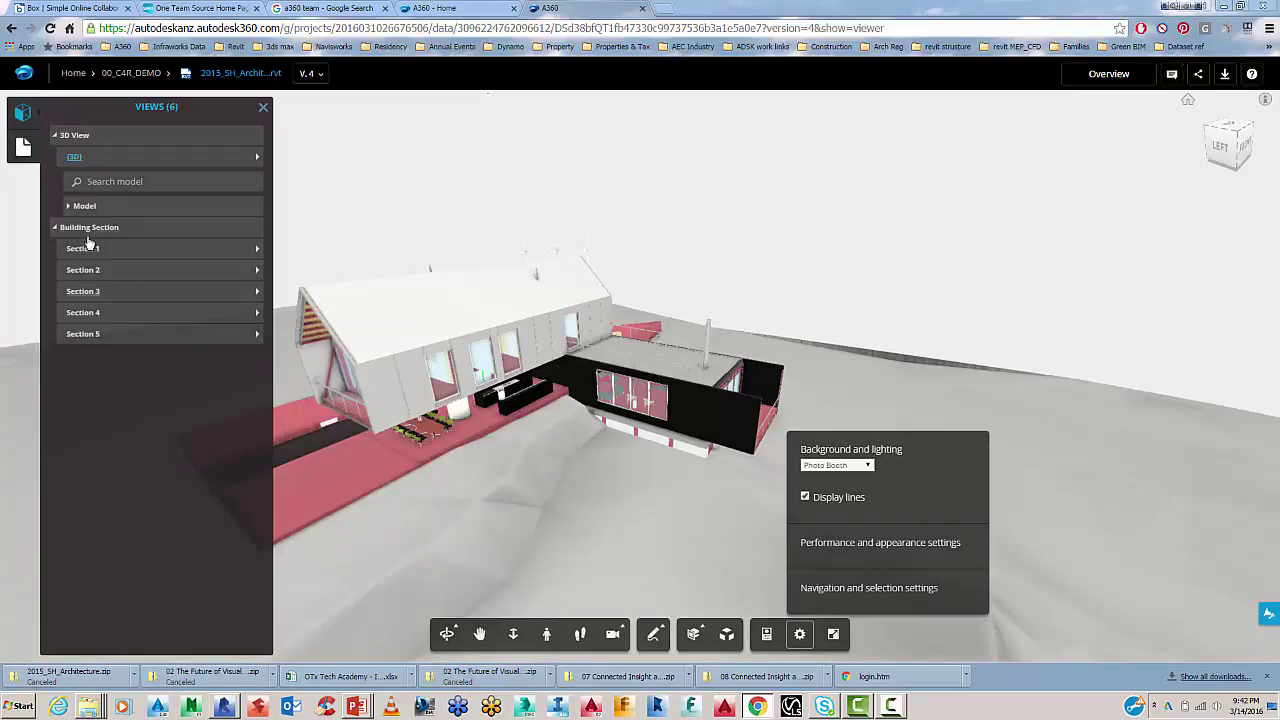
pyautogui.click(68, 207)
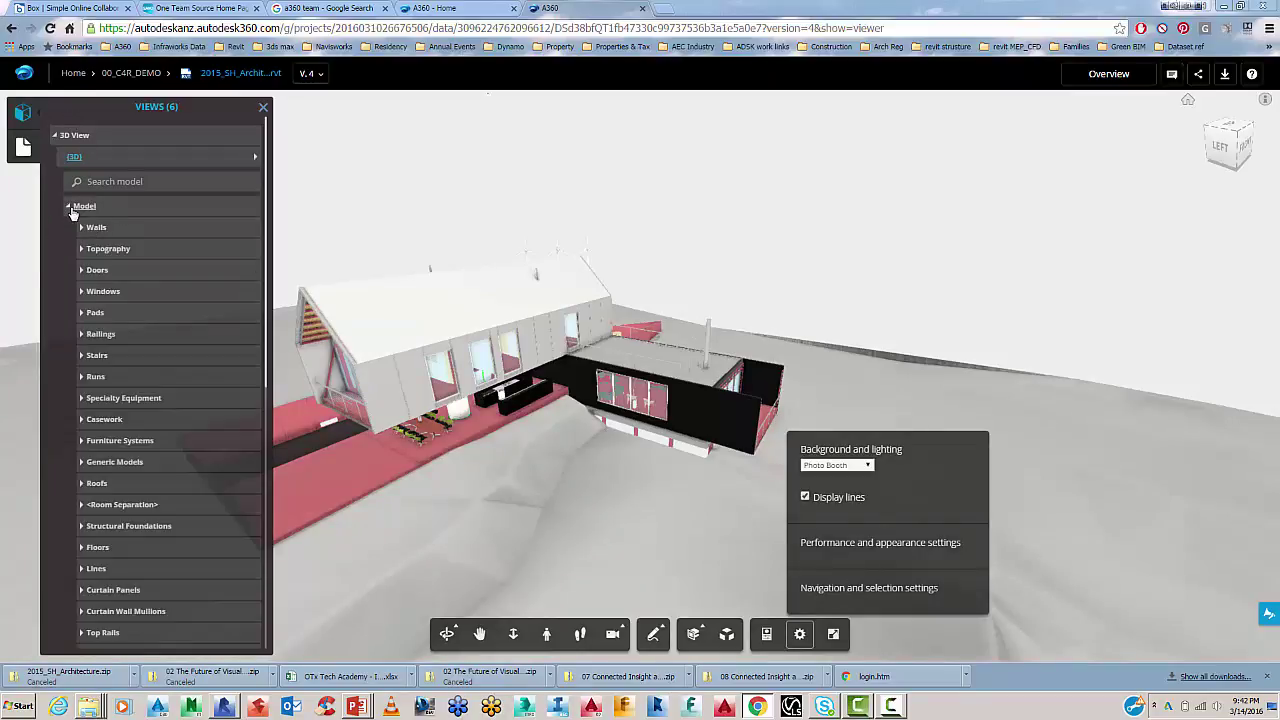
pyautogui.click(68, 206)
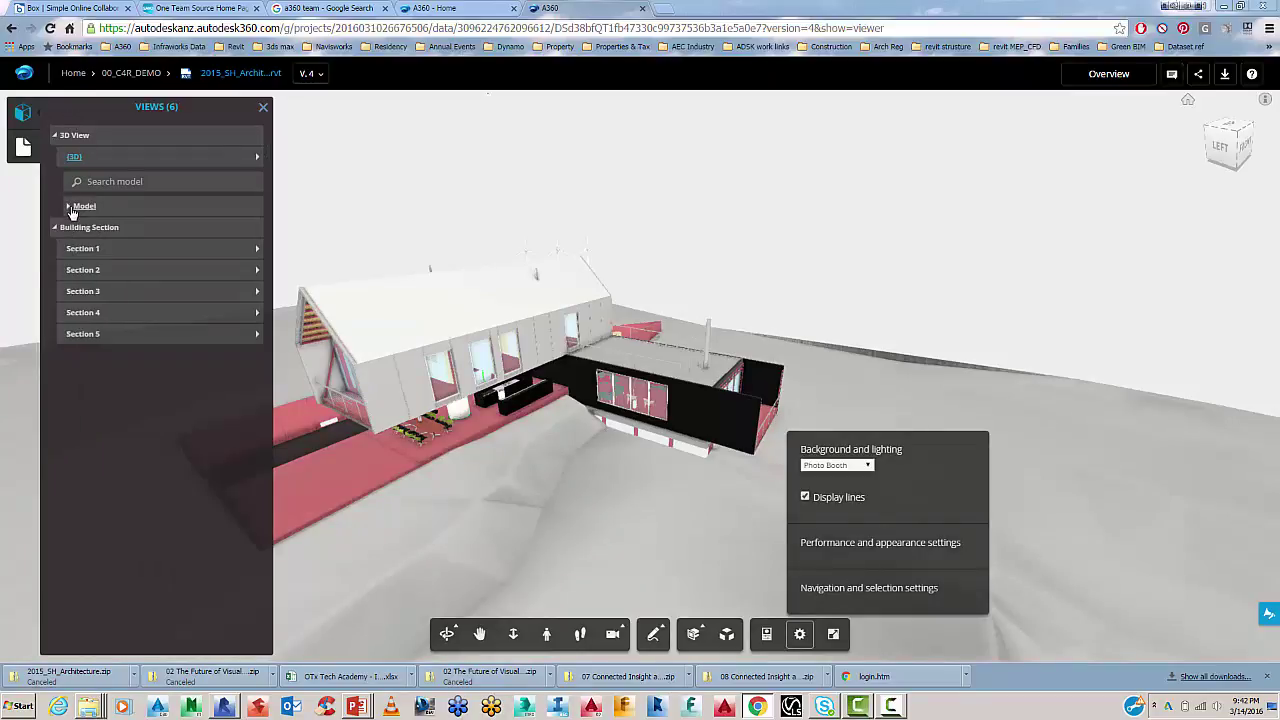
# Show the {3D} view and the Section 1 drawing, ending with Section 2 open
pyautogui.click(257, 161)
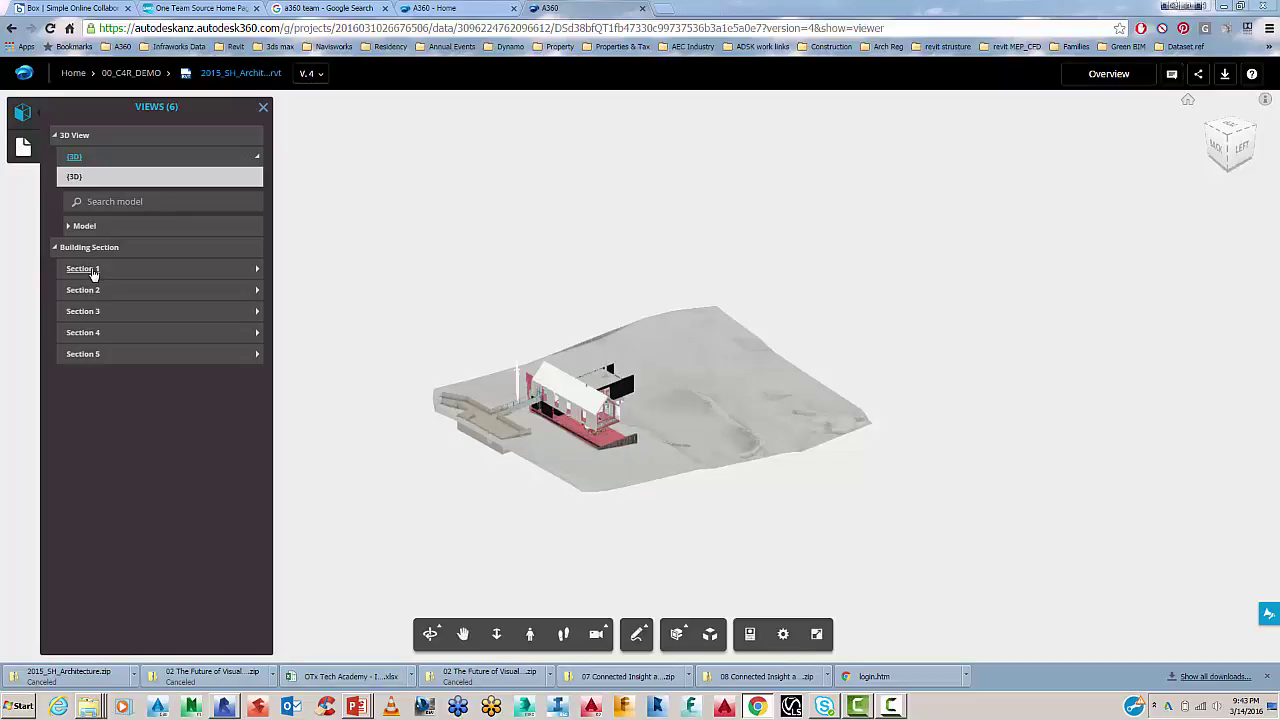
pyautogui.click(259, 272)
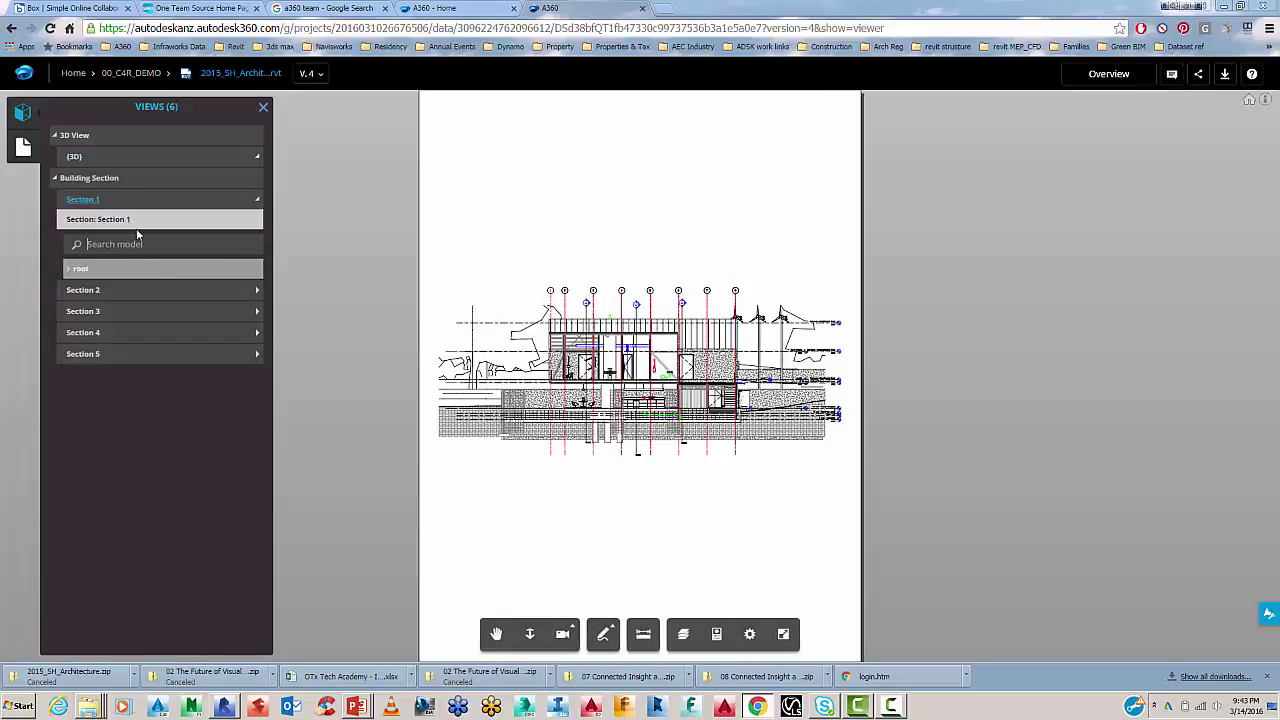
pyautogui.click(93, 292)
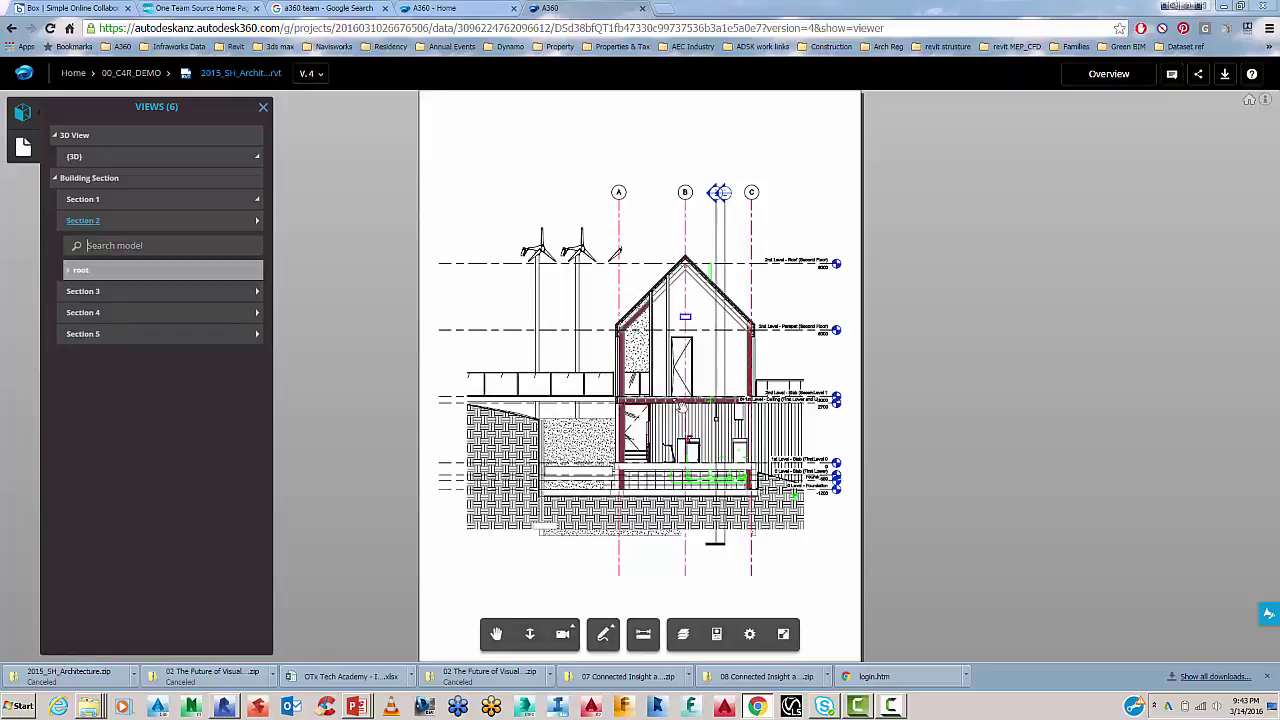
# Select the channel profile where the wall at grid A meets the upper floor in Section 2, and inspect its object properties
pyautogui.moveTo(668, 452); pyautogui.dragTo(622, 457)
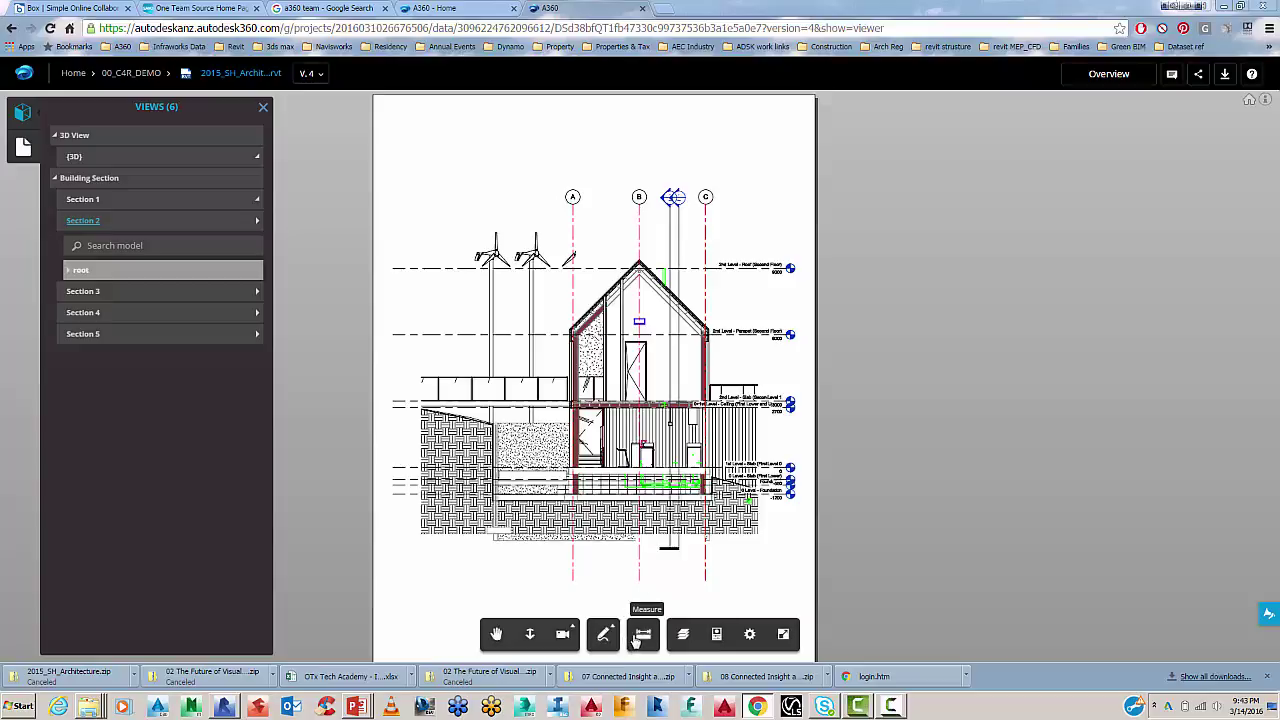
pyautogui.moveTo(580, 440); pyautogui.dragTo(592, 451)
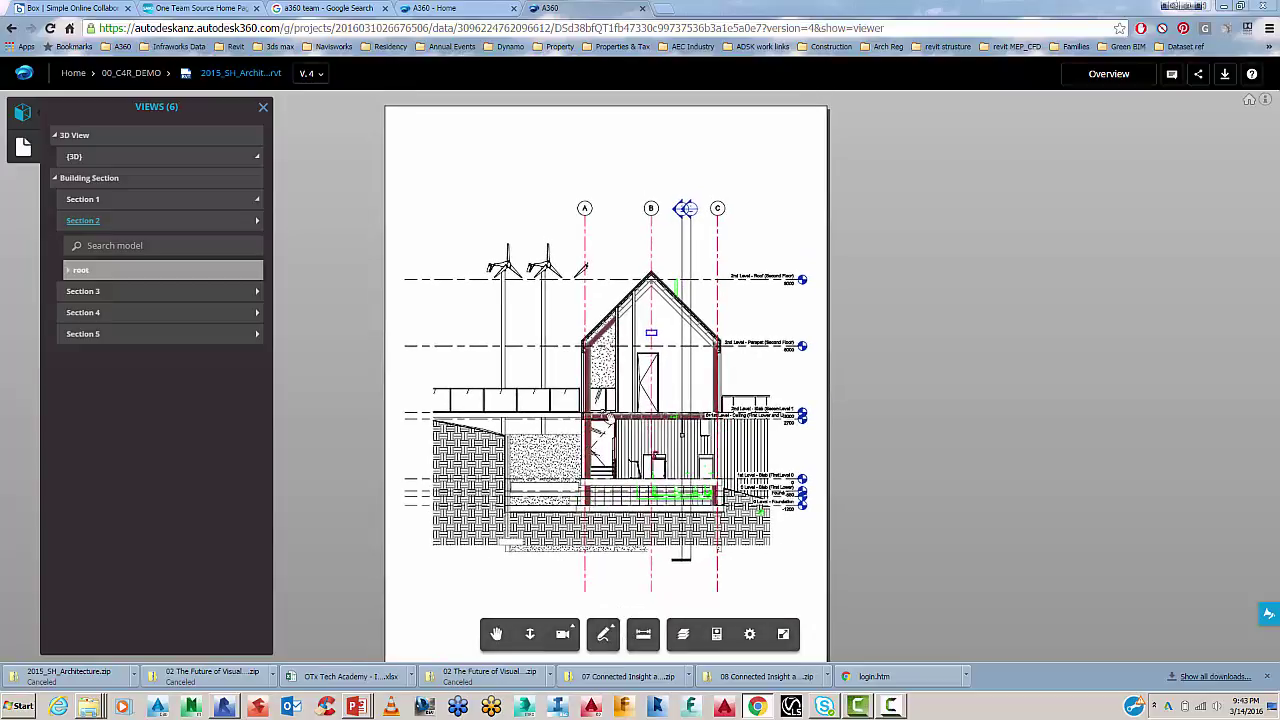
pyautogui.scroll(10, 590, 420)
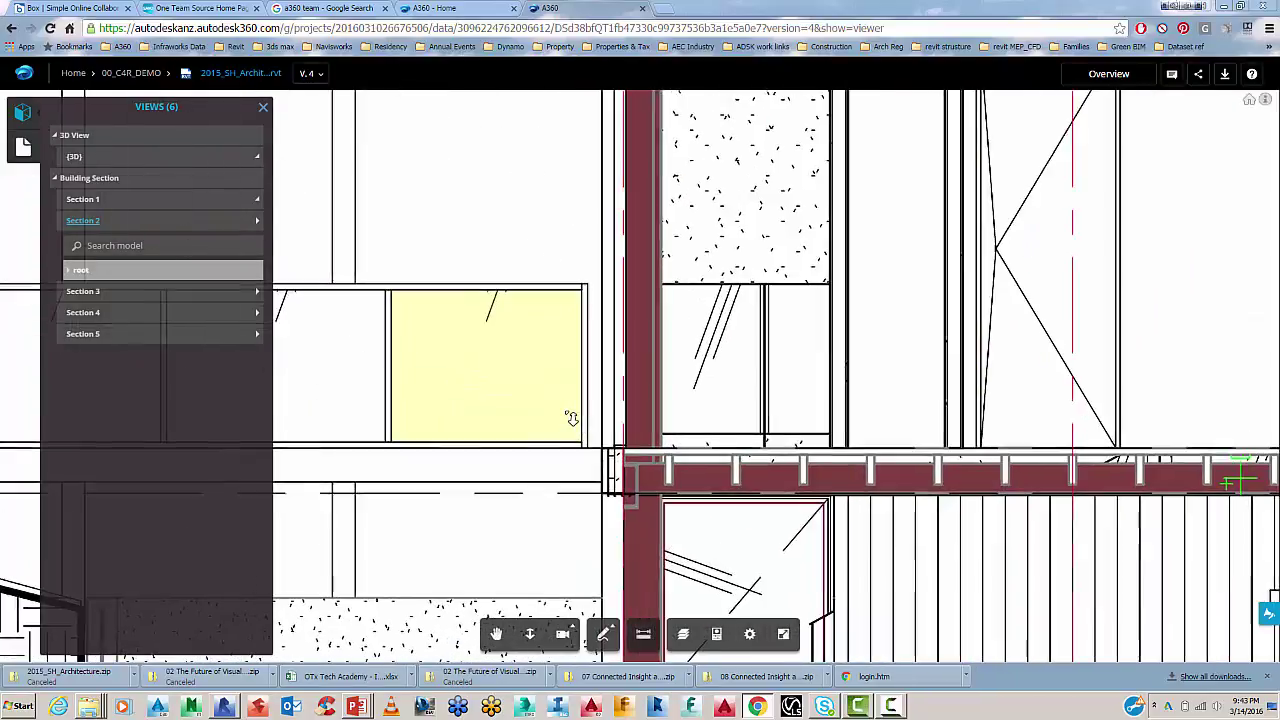
pyautogui.scroll(3, 570, 416)
pyautogui.moveTo(569, 414); pyautogui.dragTo(517, 417)
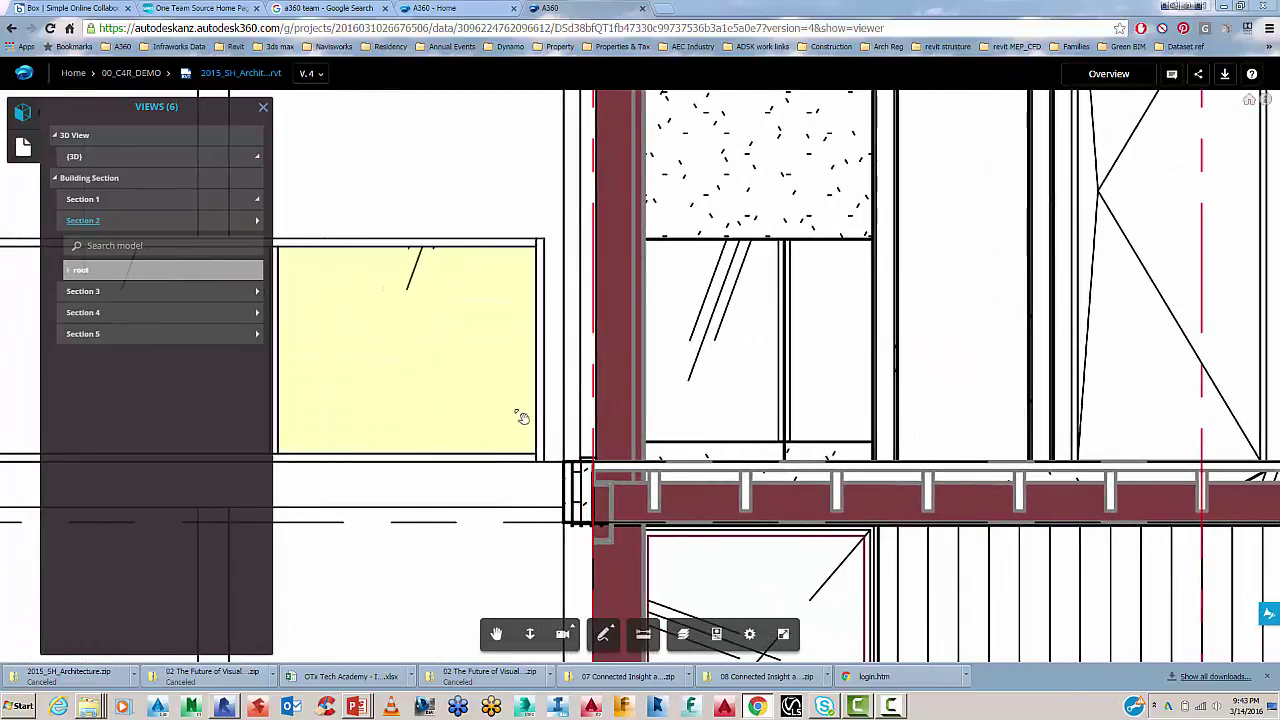
pyautogui.click(615, 490)
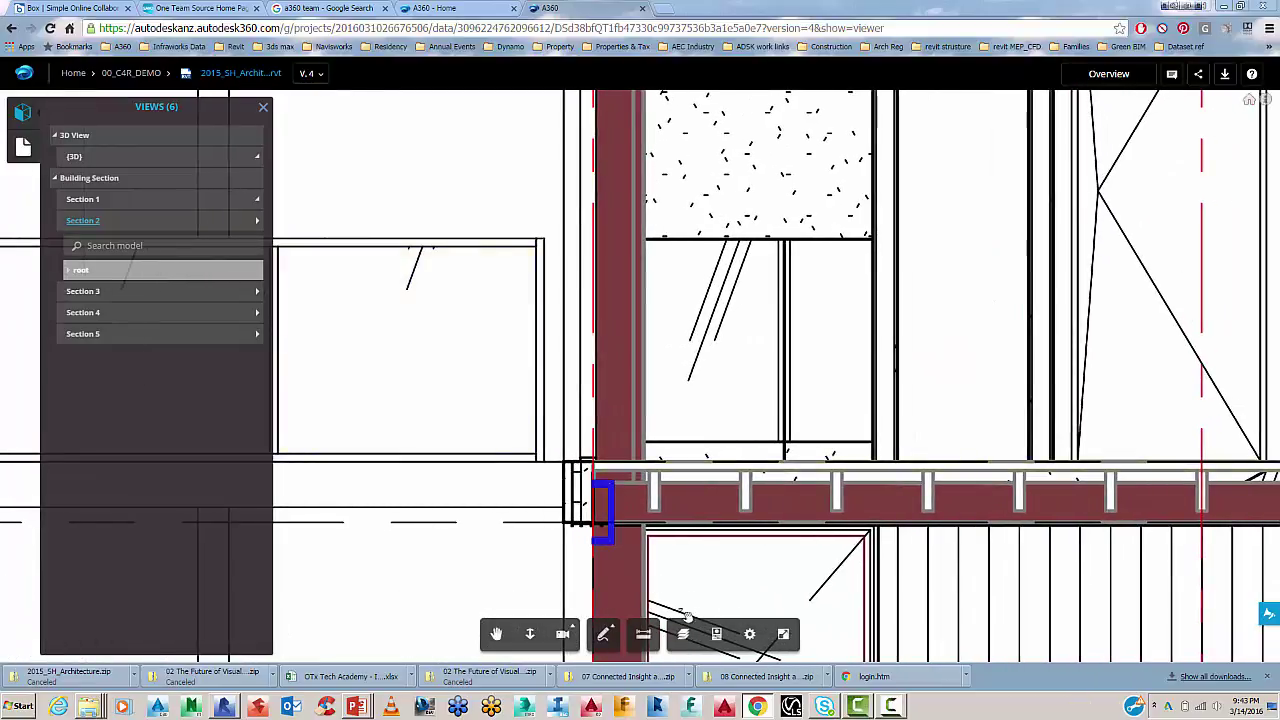
pyautogui.click(715, 635)
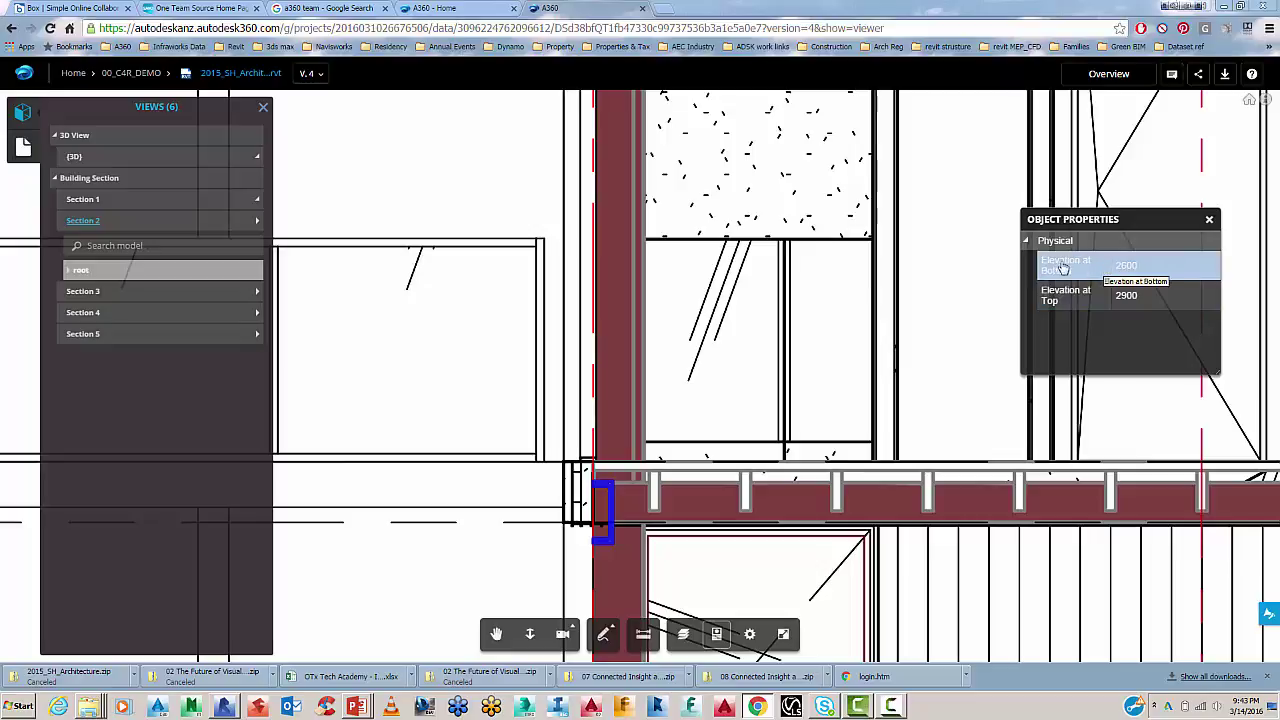
pyautogui.click(1206, 220)
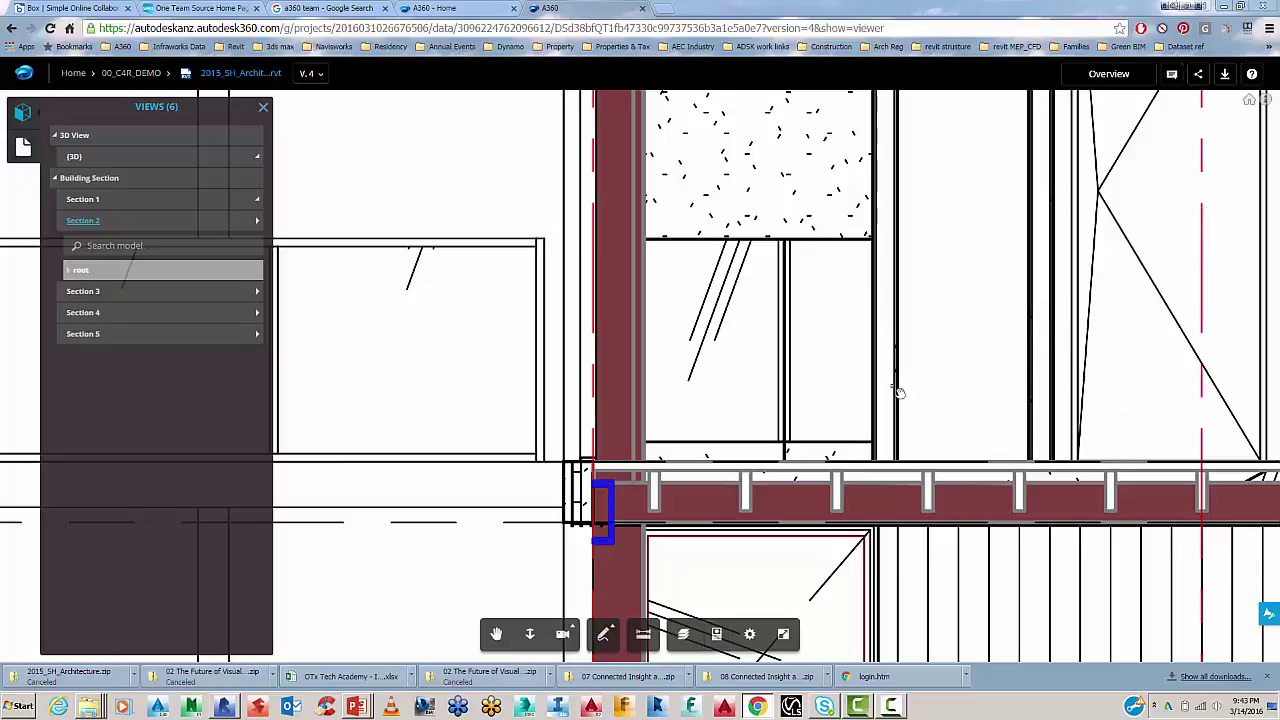
# Start a markup and draw a red revision cloud around the wall and floor junction at grid A
pyautogui.click(610, 636)
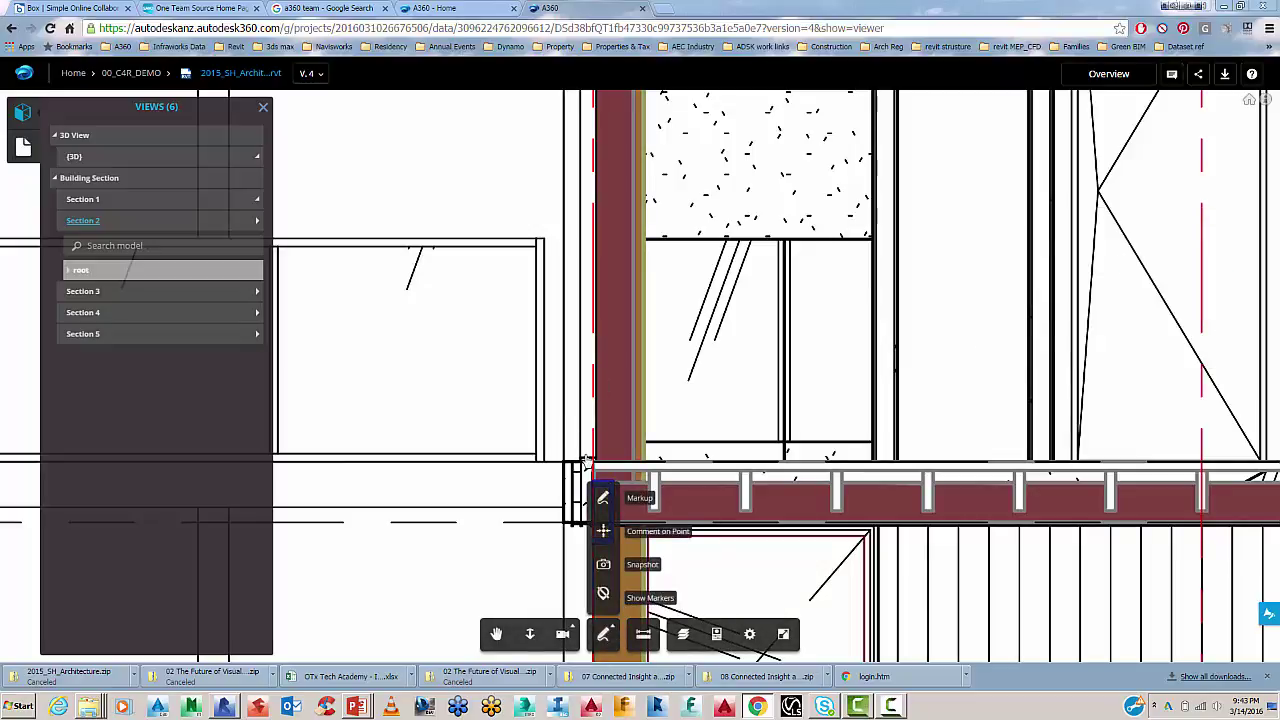
pyautogui.click(604, 500)
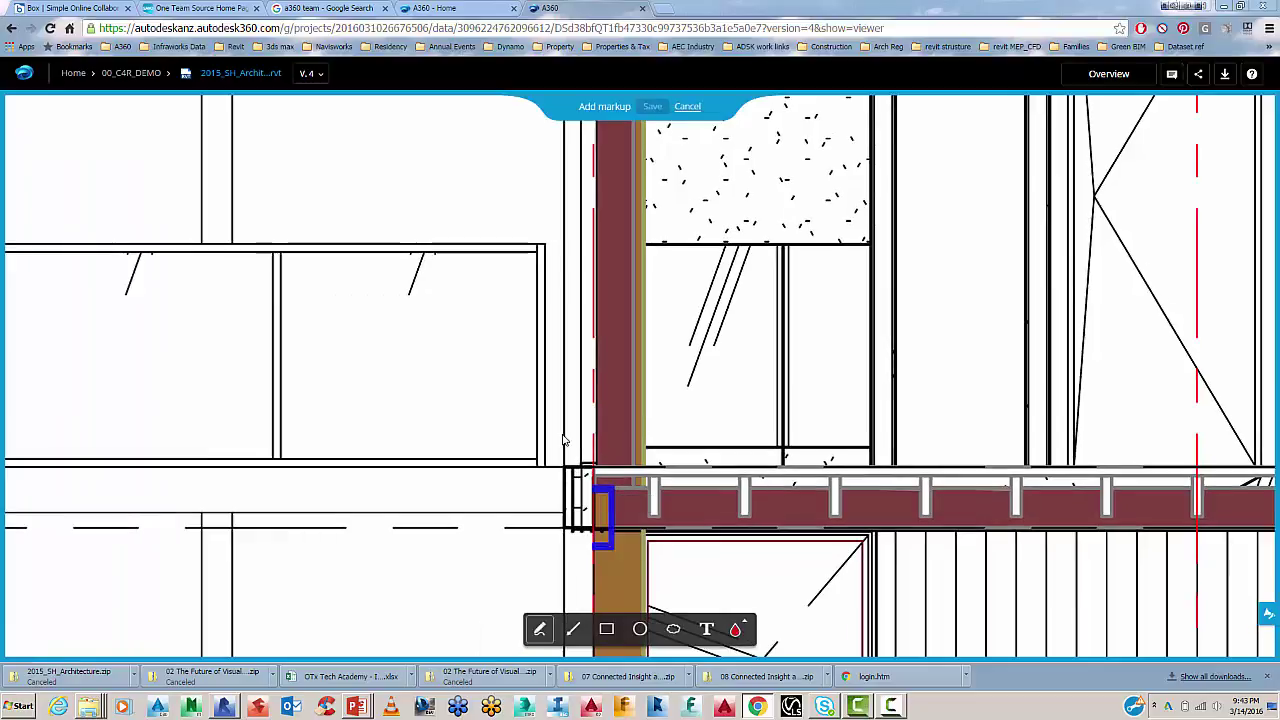
pyautogui.click(673, 628)
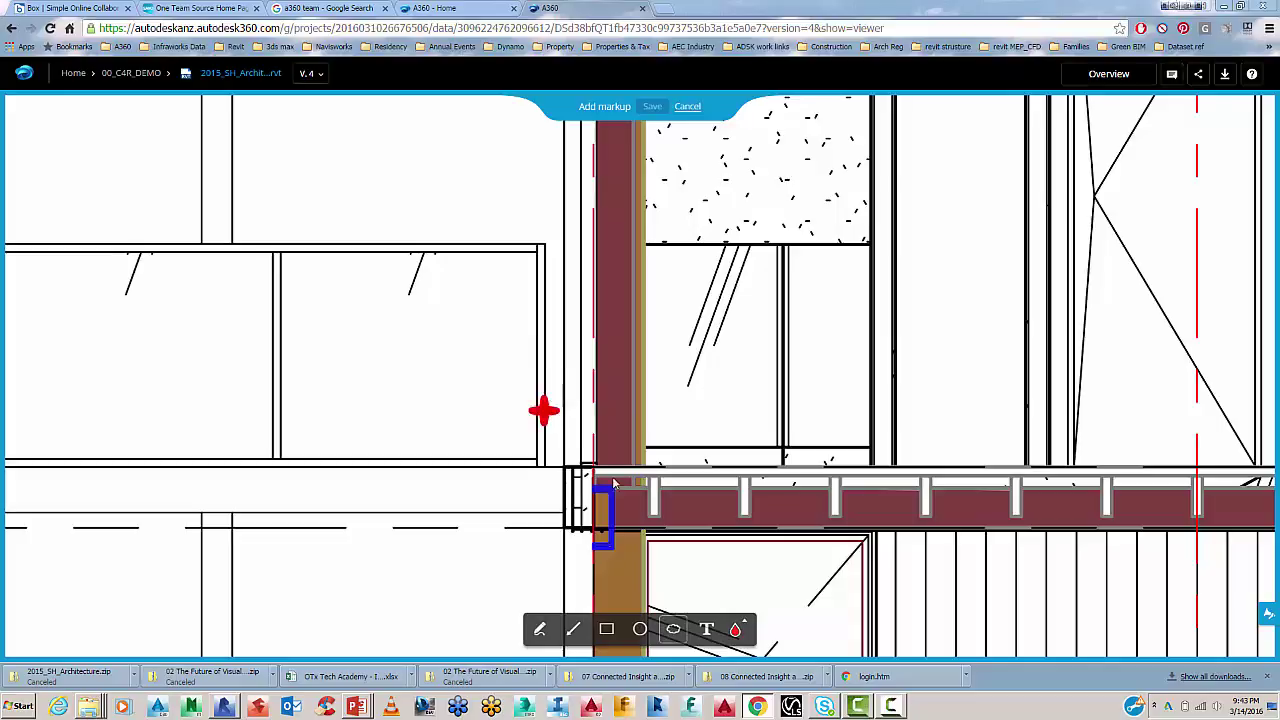
pyautogui.moveTo(530, 397)
pyautogui.mouseDown()
pyautogui.moveTo(694, 537)
pyautogui.moveTo(716, 592)
pyautogui.moveTo(707, 607)
pyautogui.mouseUp()
# Add a red text note reading "please confirm SE spec" and move it beside the revision cloud, clear of the wall
pyautogui.click(706, 628)
pyautogui.click(551, 372)
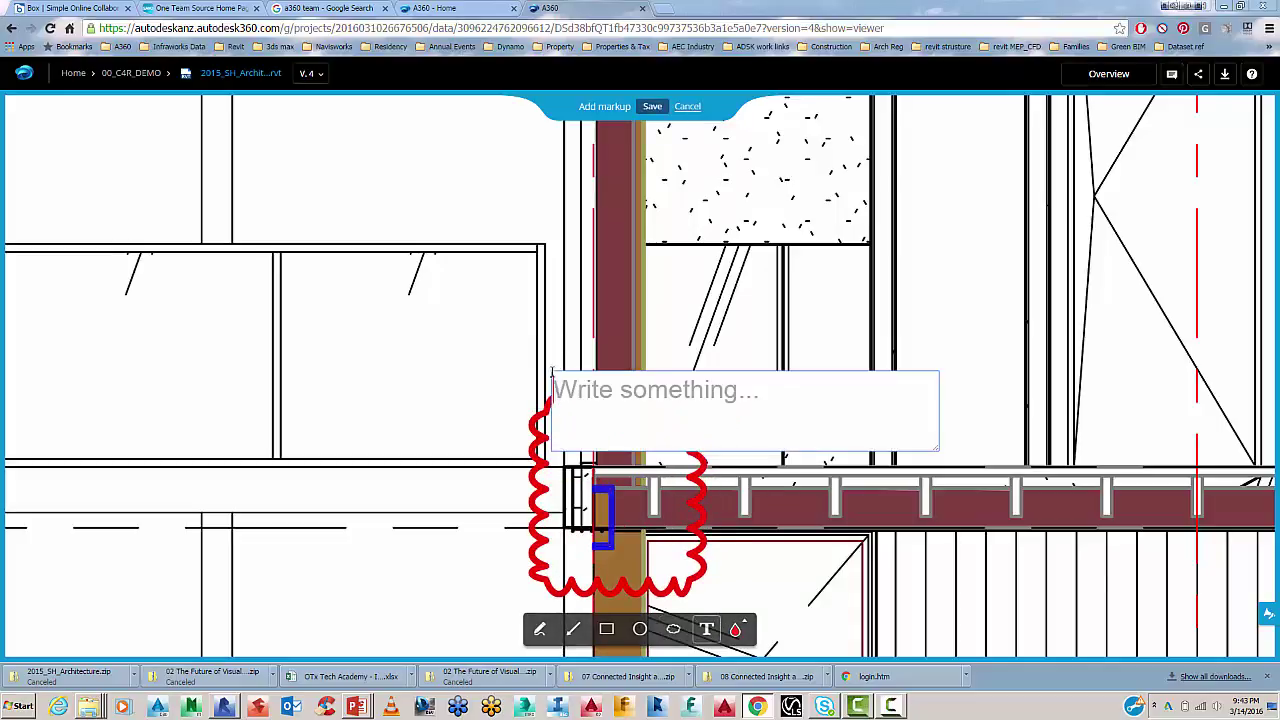
pyautogui.write('plea')
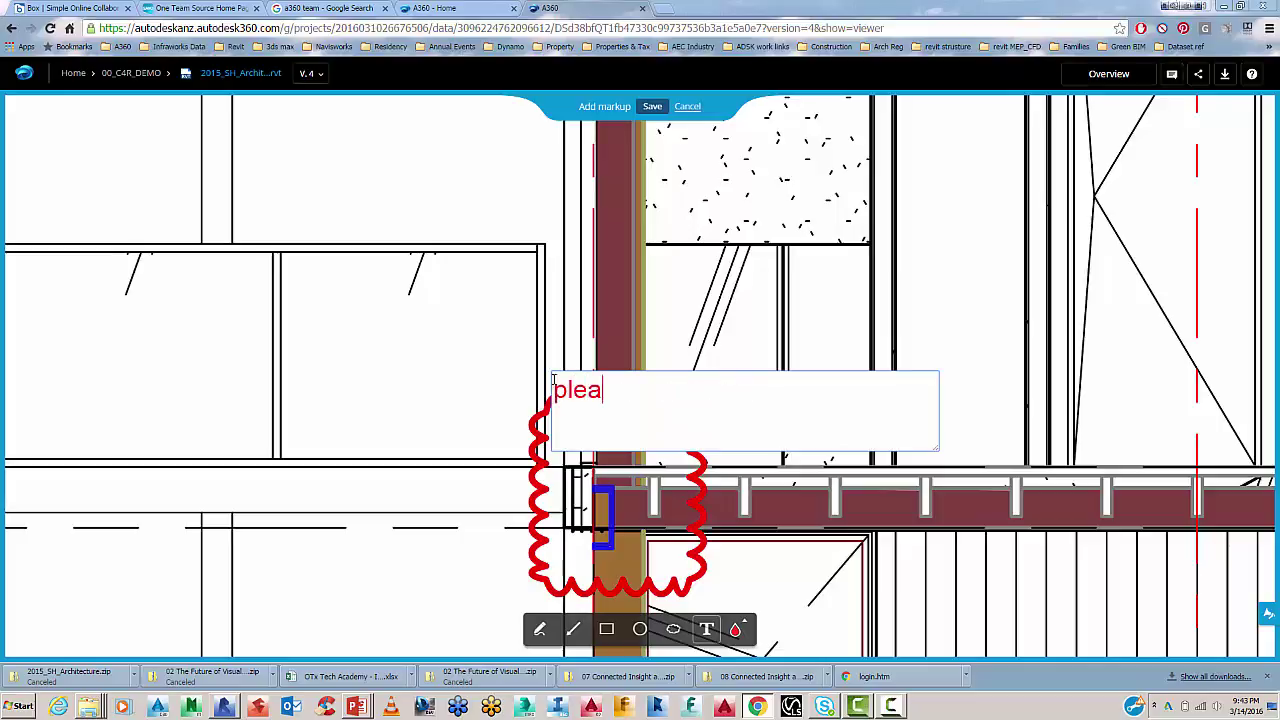
pyautogui.write('se confi')
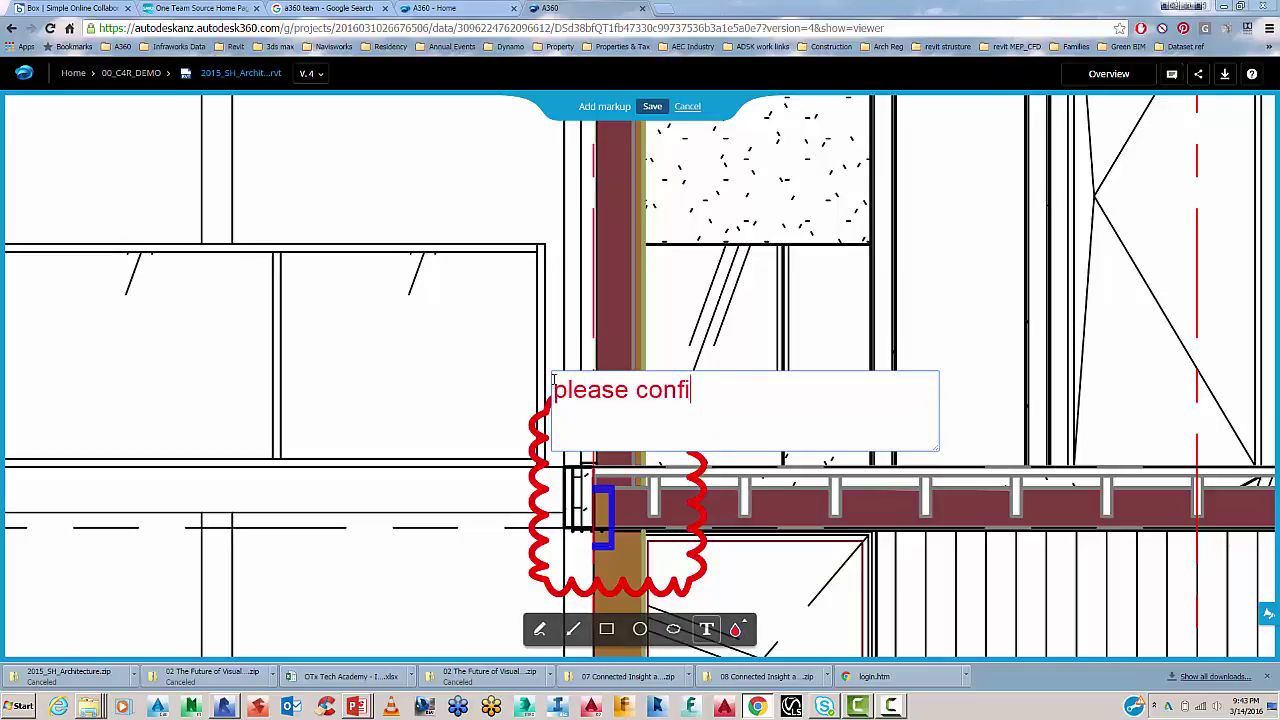
pyautogui.write('rm SE spec')
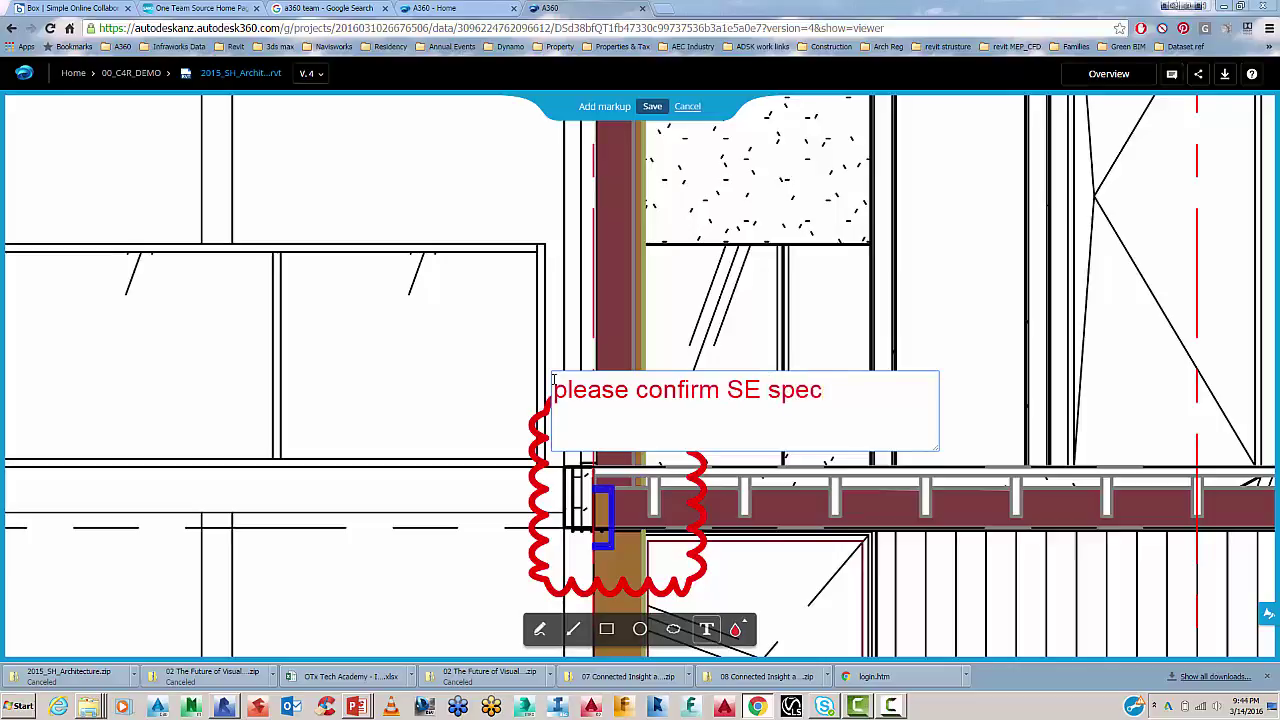
pyautogui.press('Return')
pyautogui.click(640, 384)
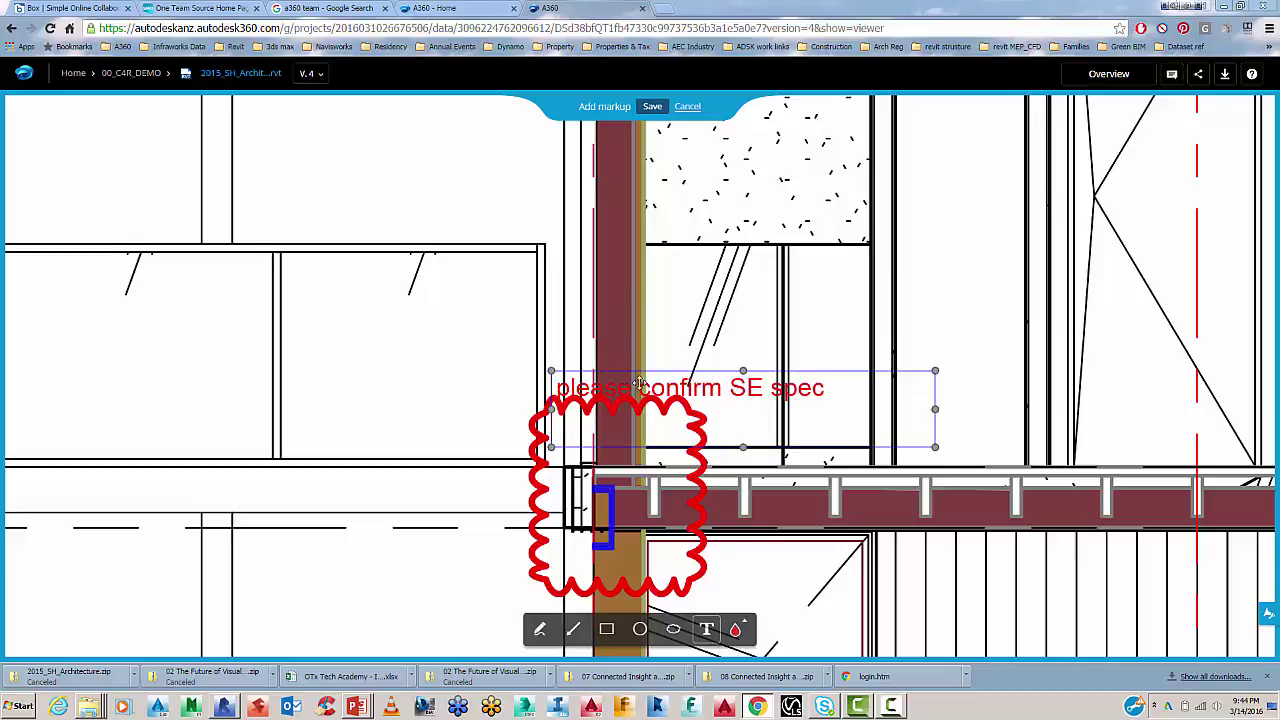
pyautogui.moveTo(632, 391); pyautogui.dragTo(323, 426)
pyautogui.click(358, 369)
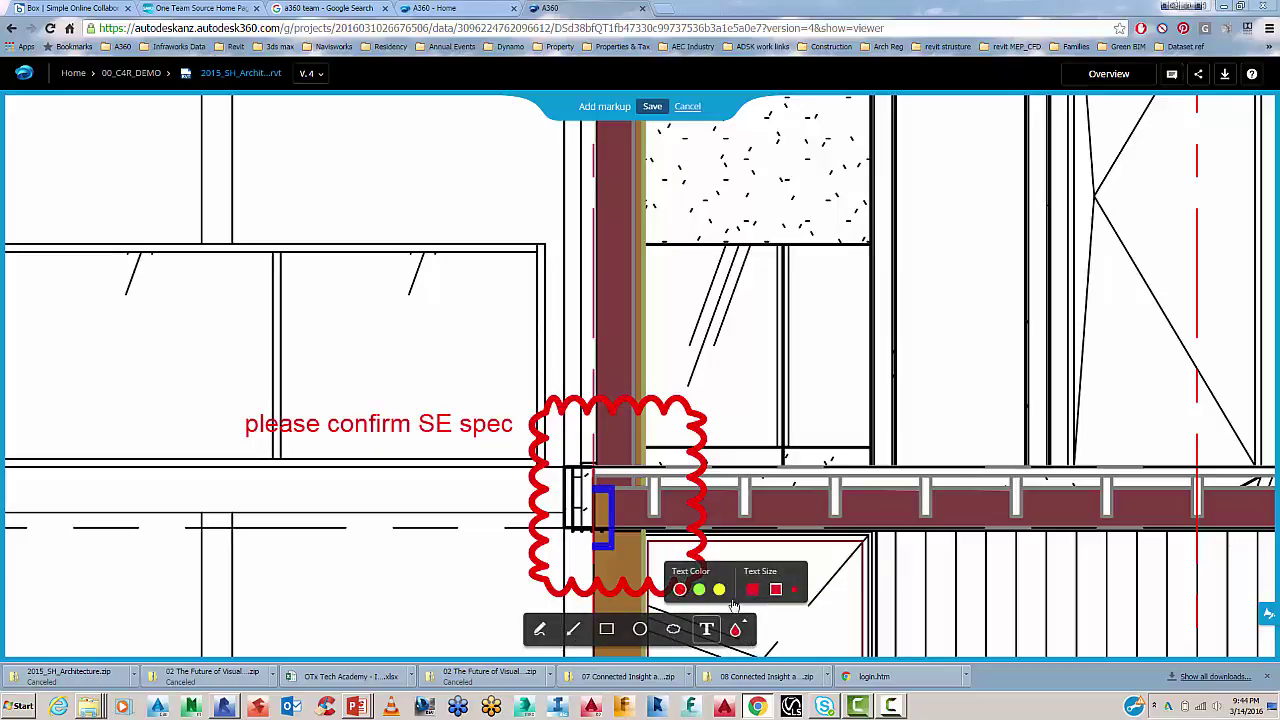
# Add a green text note reading "check with plumbing" beneath the red note, beside the revision cloud, and save the markup
pyautogui.click(699, 589)
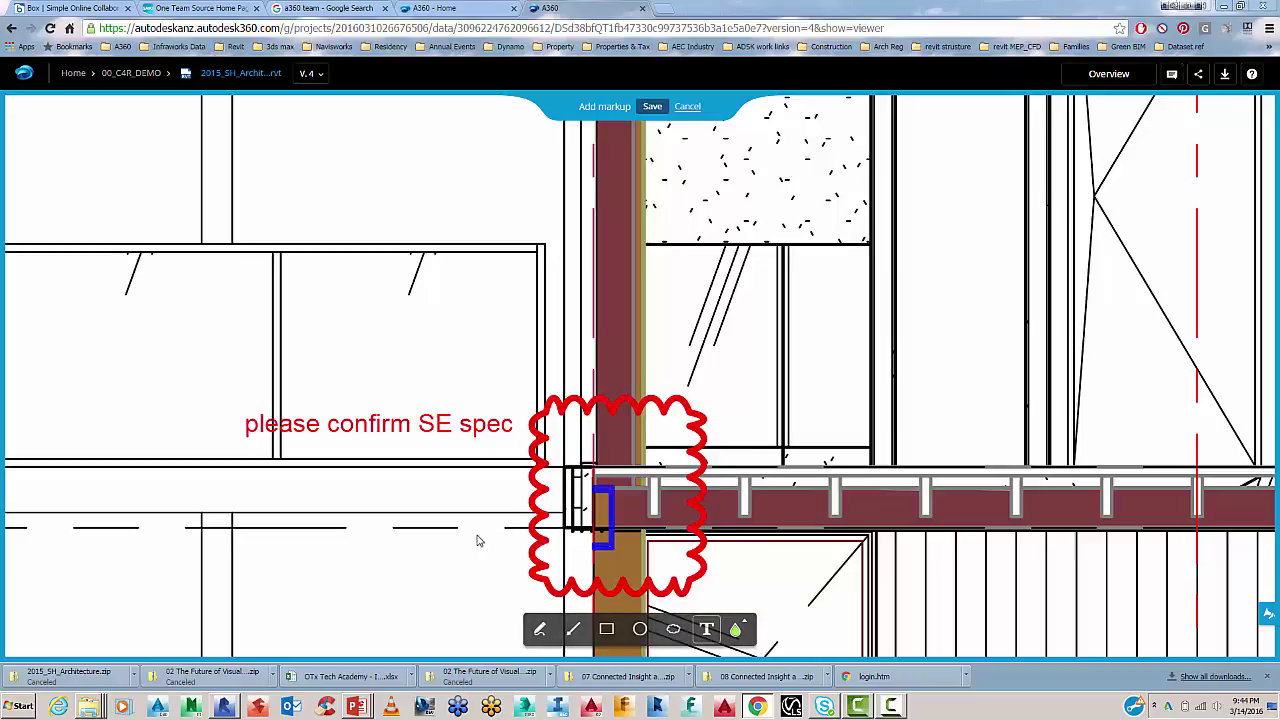
pyautogui.click(326, 487)
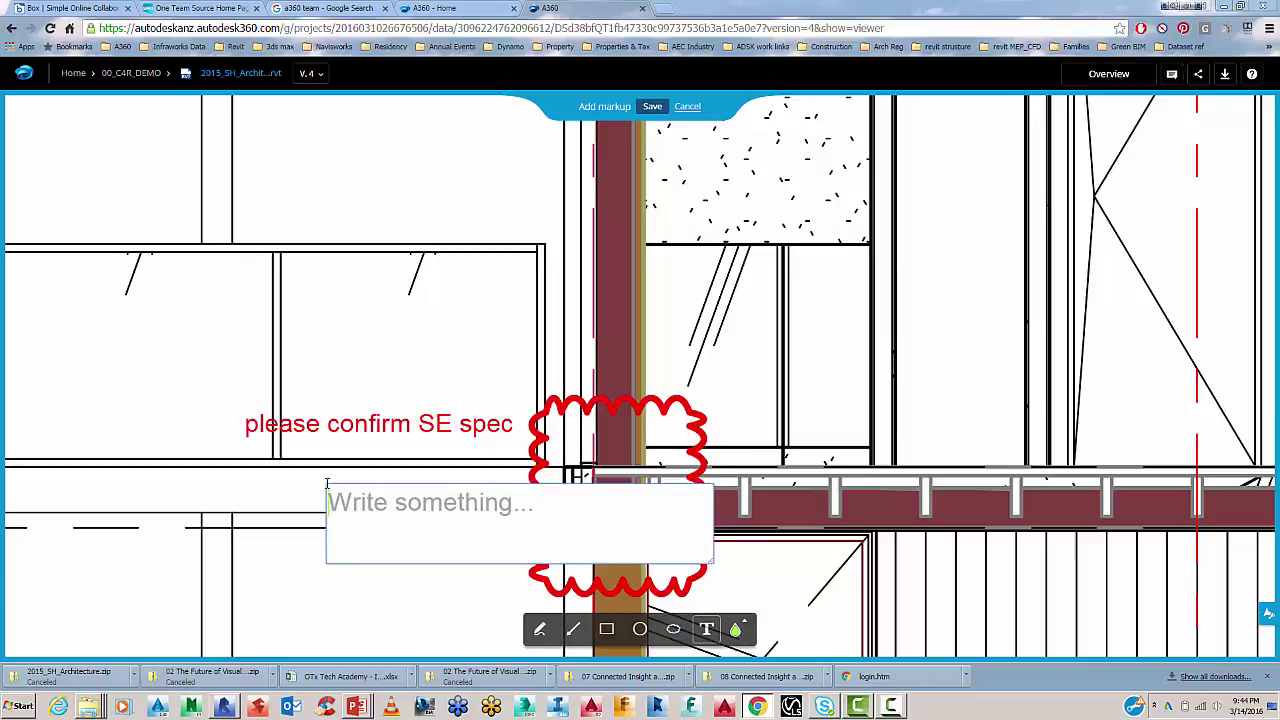
pyautogui.write('check with plumbing')
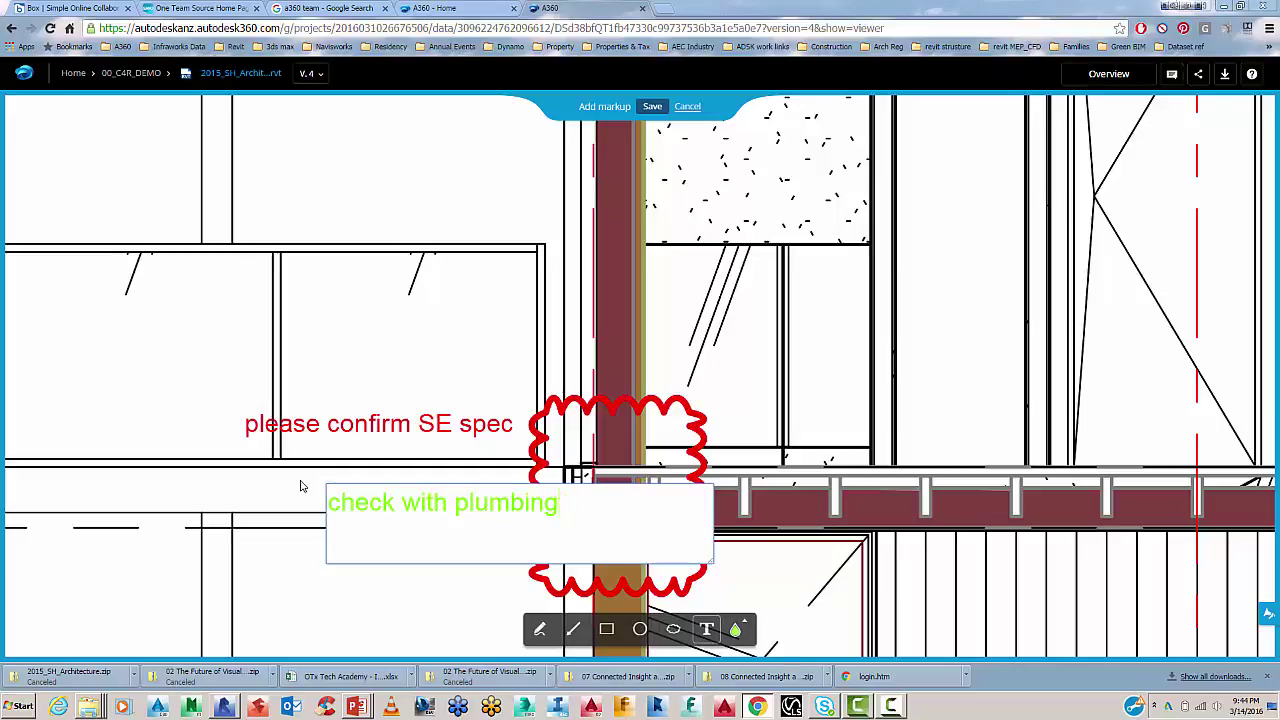
pyautogui.click(293, 491)
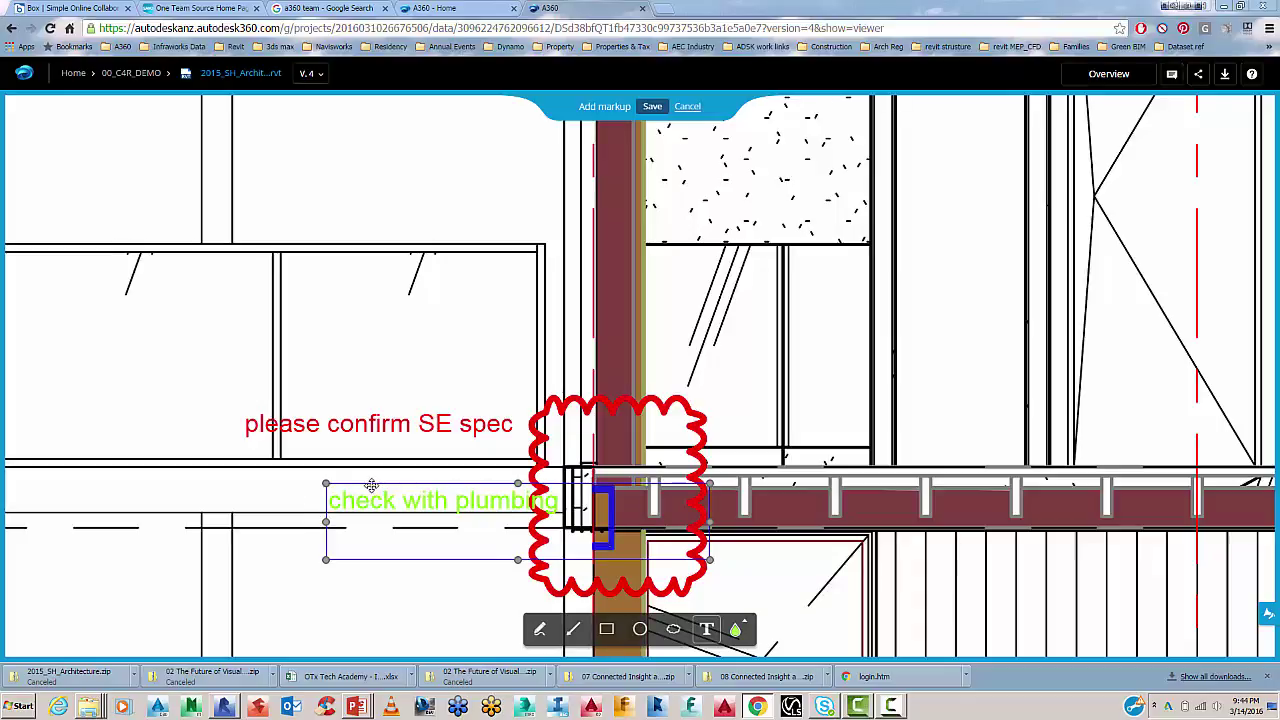
pyautogui.moveTo(371, 486); pyautogui.dragTo(327, 477)
pyautogui.click(323, 404)
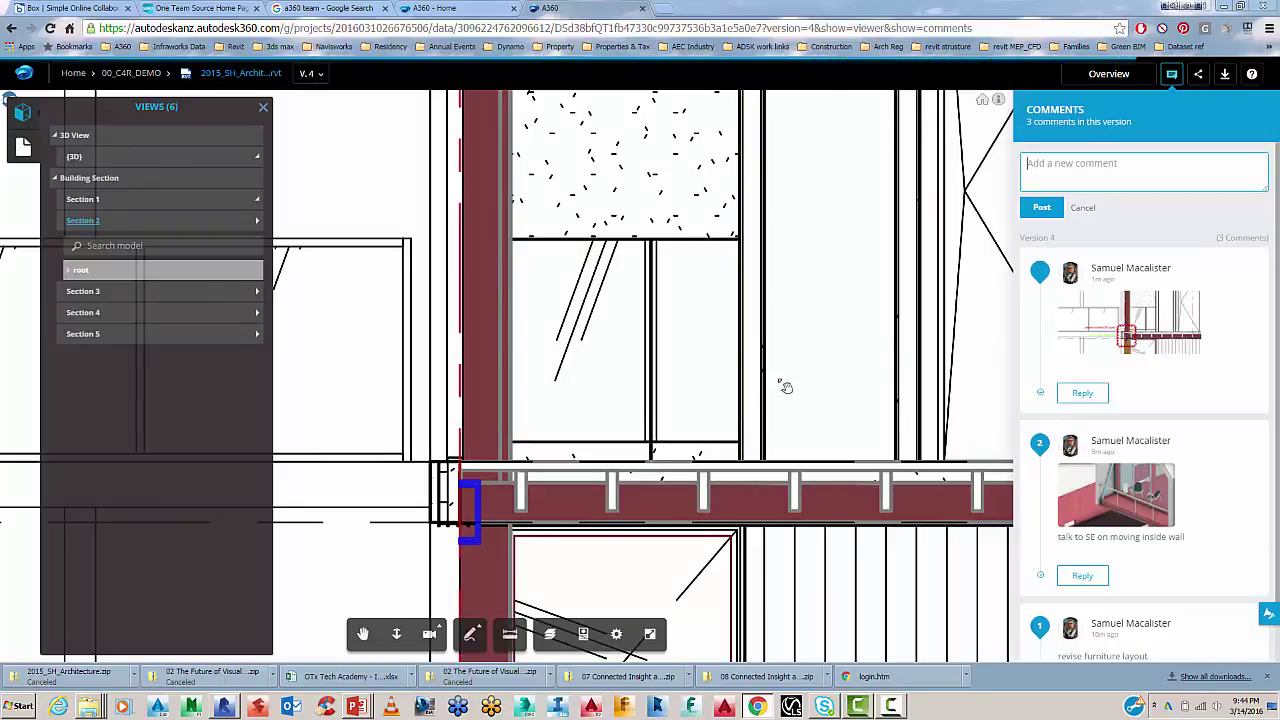
# Recall the saved junction markup from its comment, and recall it again at a wider zoom of Section 2
pyautogui.scroll(-3, 763, 392)
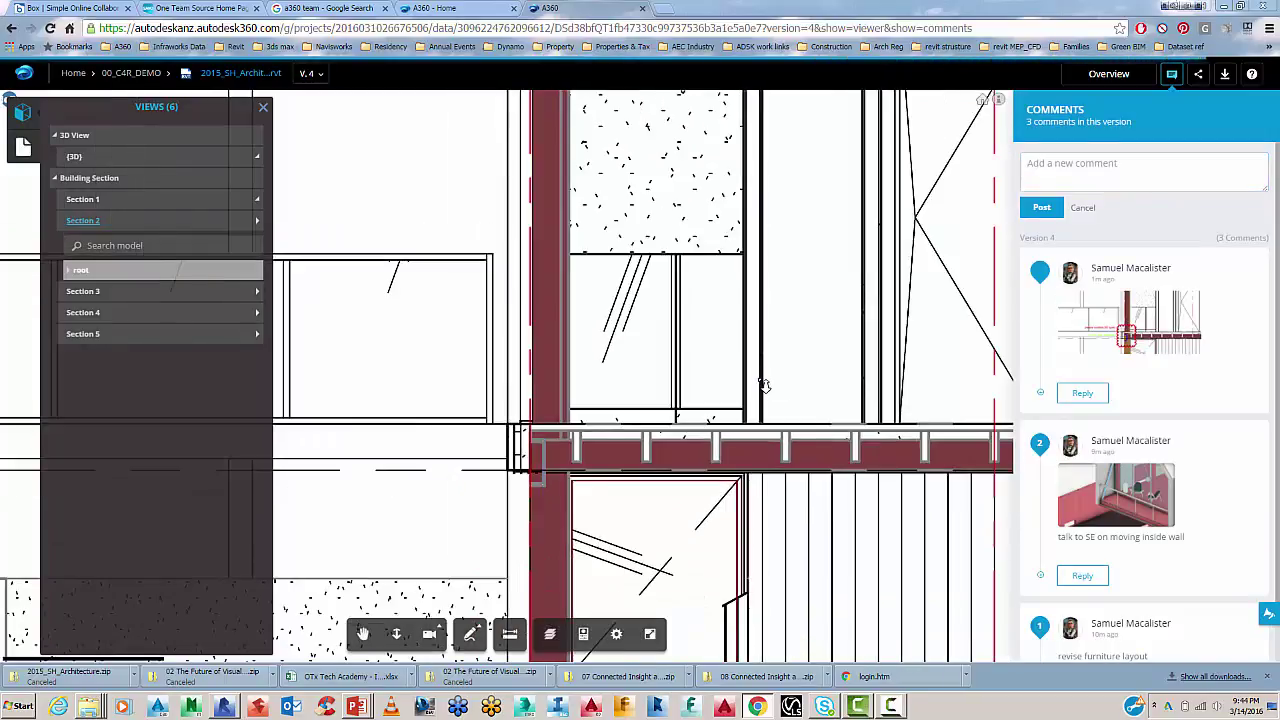
pyautogui.click(1100, 340)
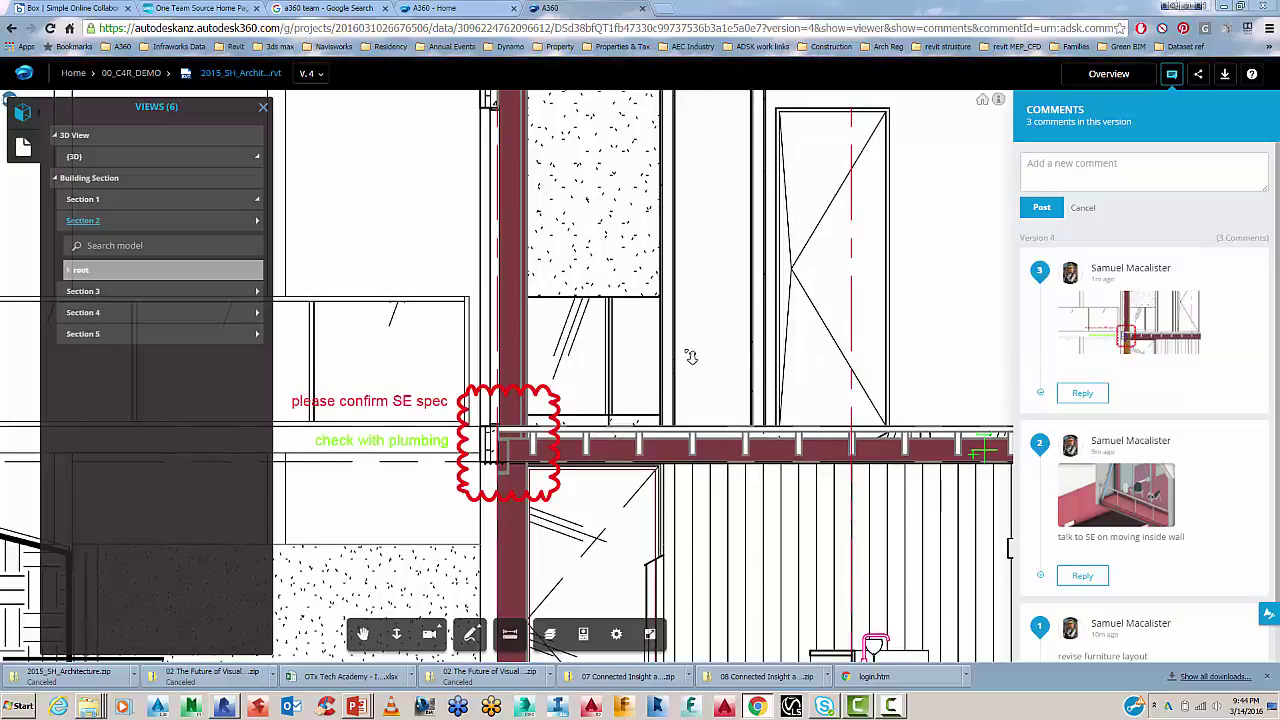
pyautogui.scroll(-2, 682, 367)
pyautogui.scroll(-1, 690, 373)
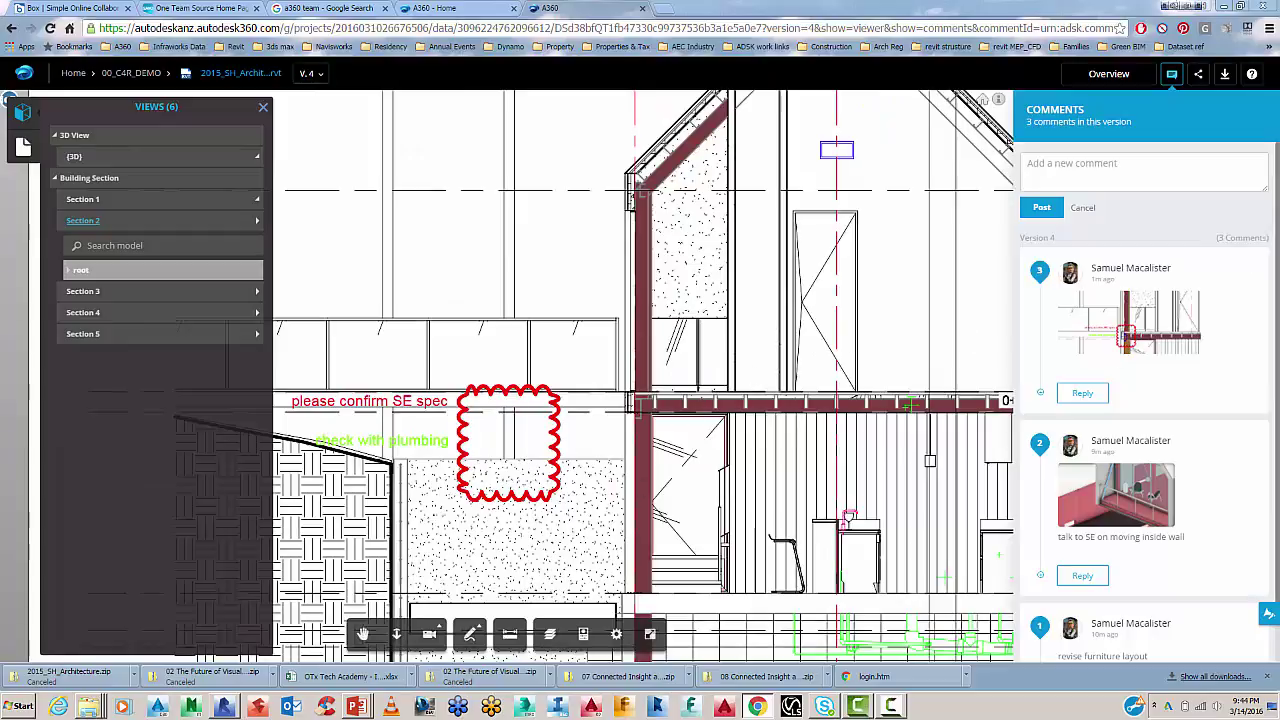
pyautogui.click(1153, 503)
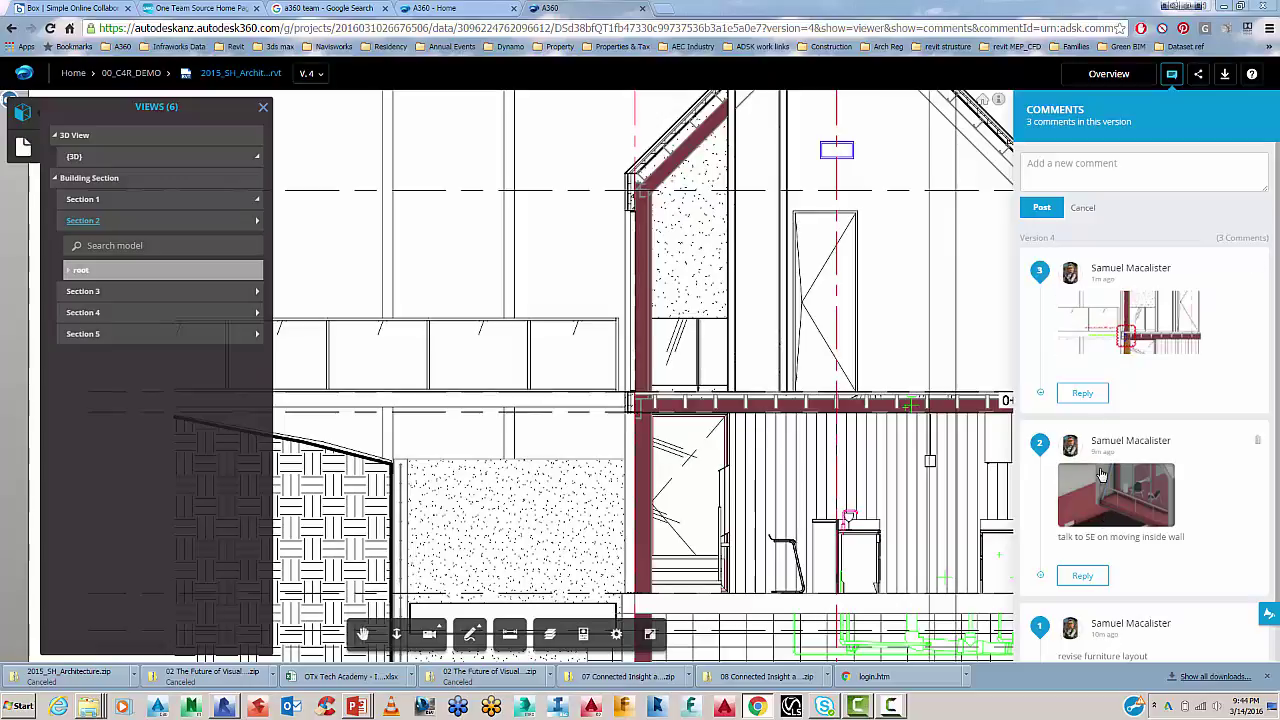
pyautogui.click(1090, 350)
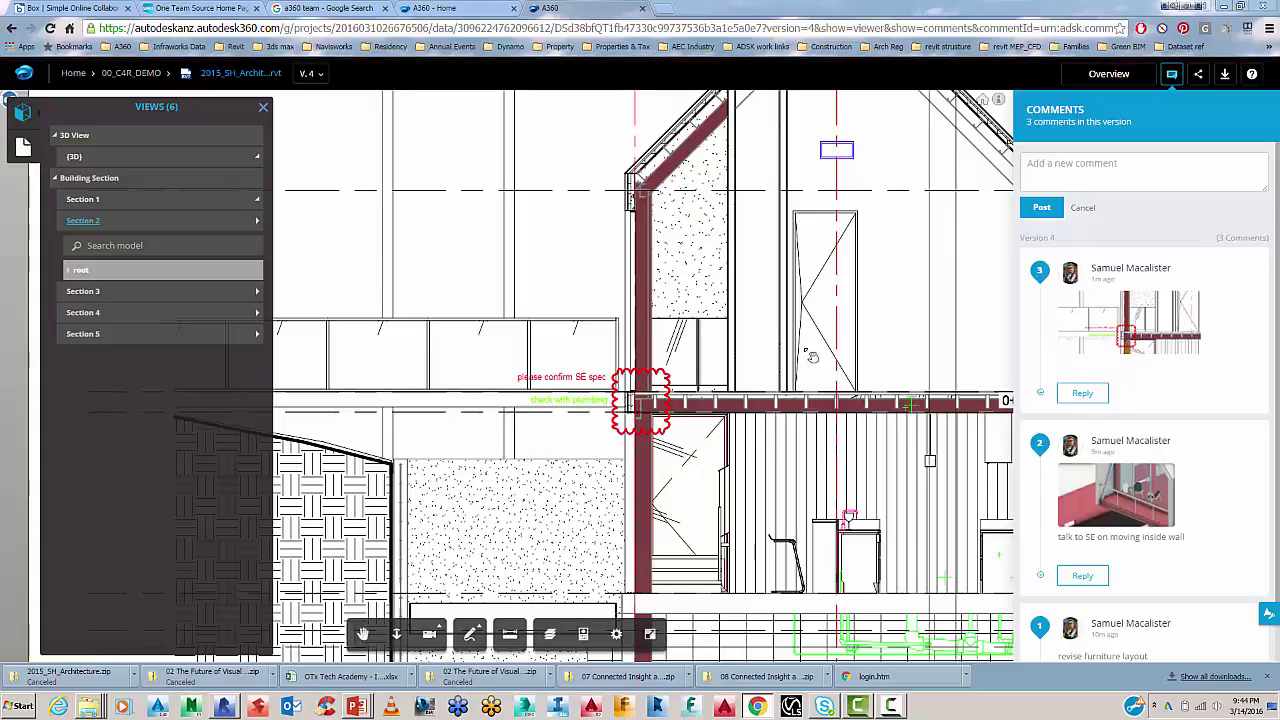
# Measure the horizontal distance between the facing edges of the two kitchen units in Section 2, with the comments hidden
pyautogui.click(509, 634)
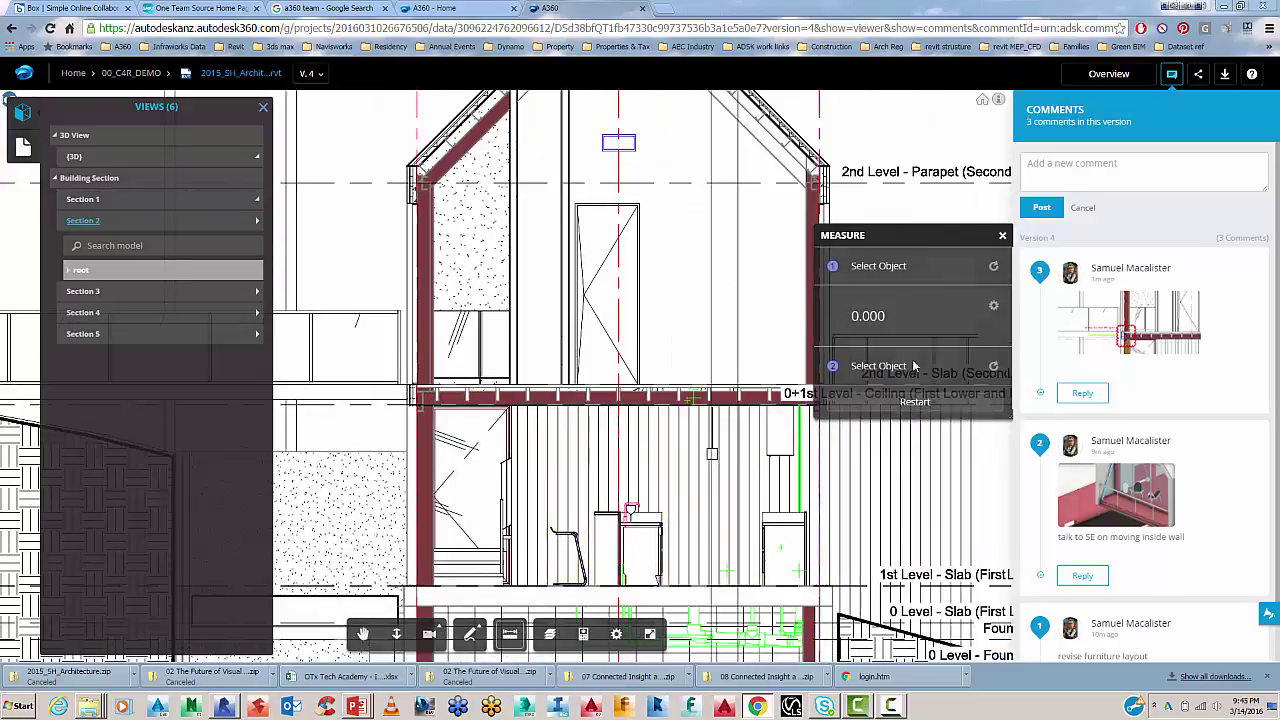
pyautogui.click(1171, 74)
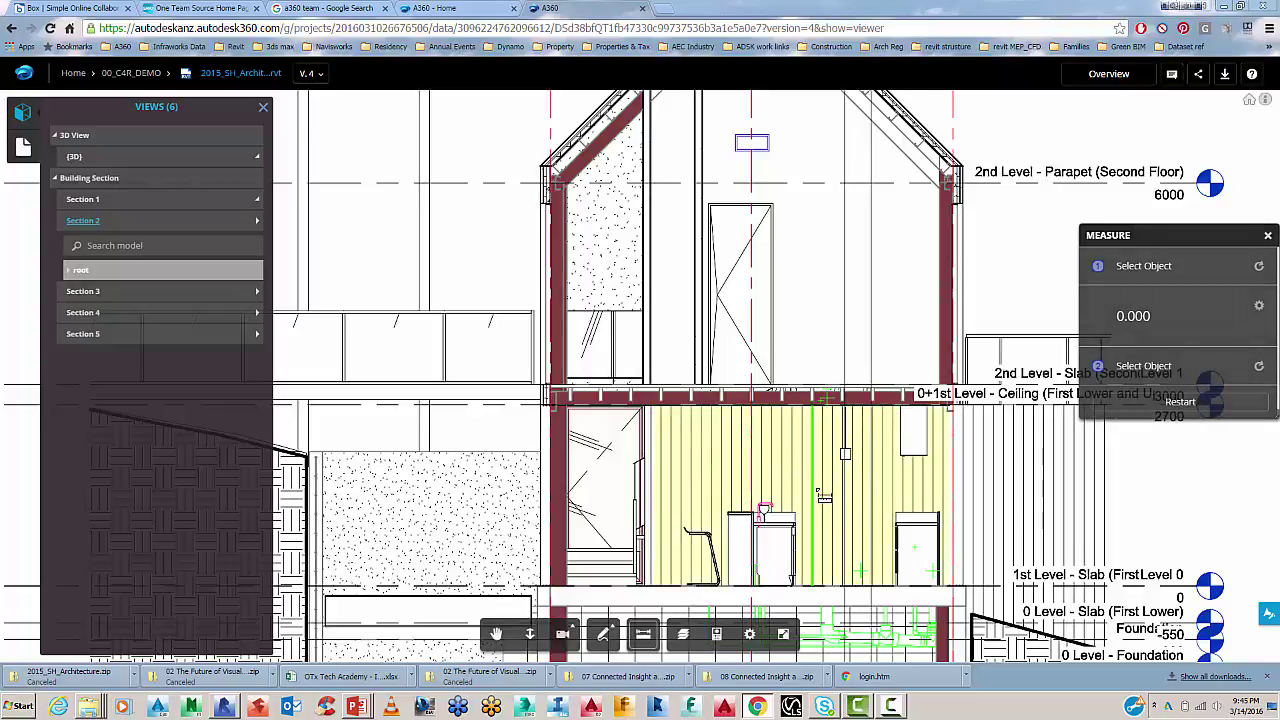
pyautogui.moveTo(810, 493); pyautogui.dragTo(742, 488)
pyautogui.scroll(5, 742, 488)
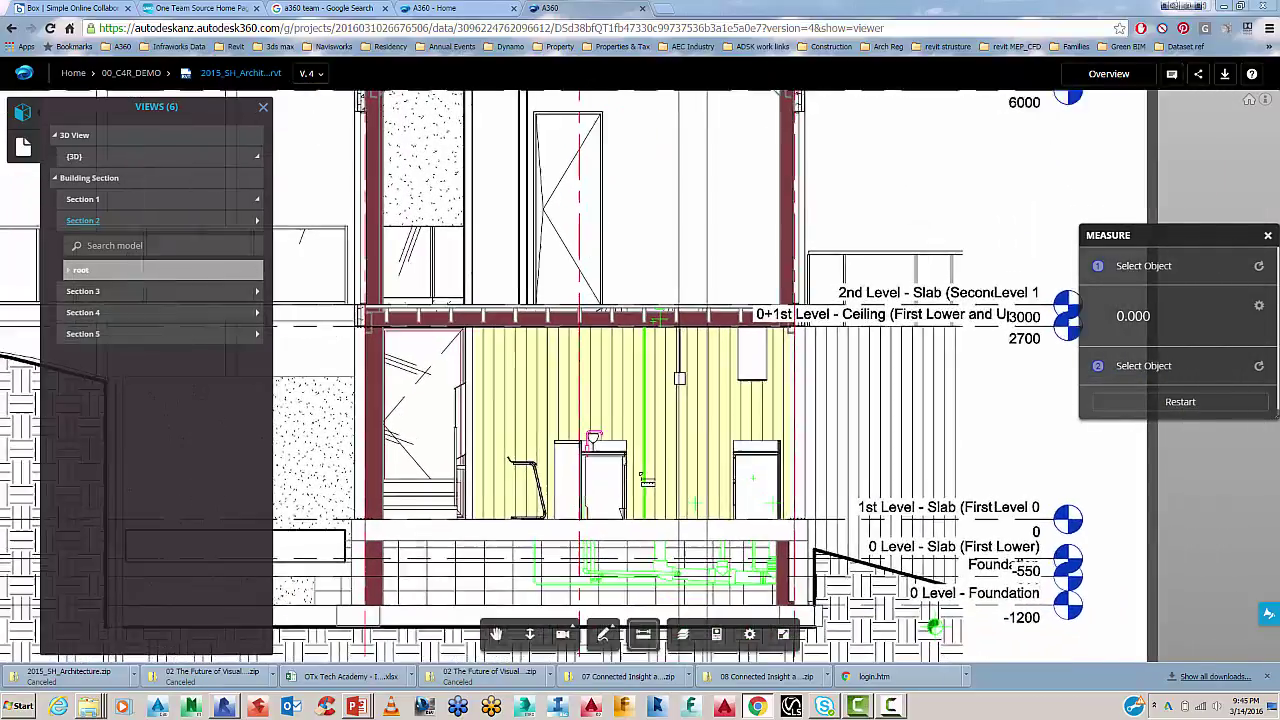
pyautogui.click(630, 445)
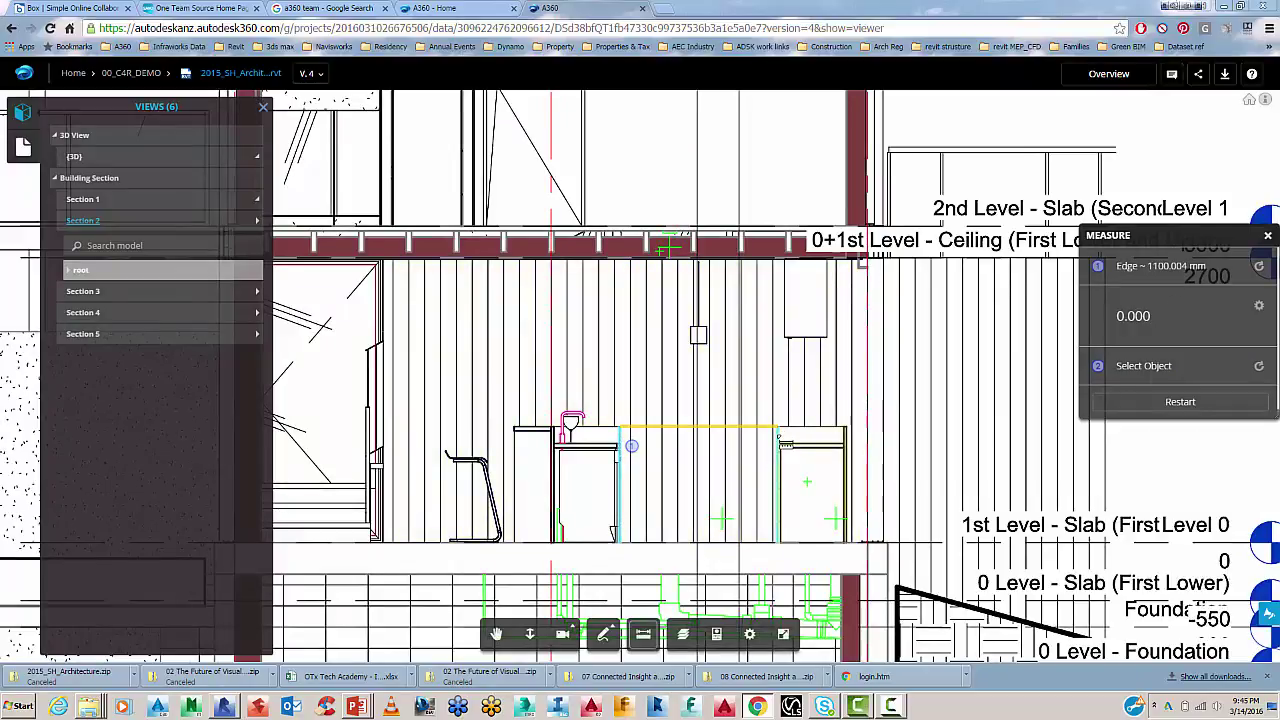
pyautogui.click(785, 443)
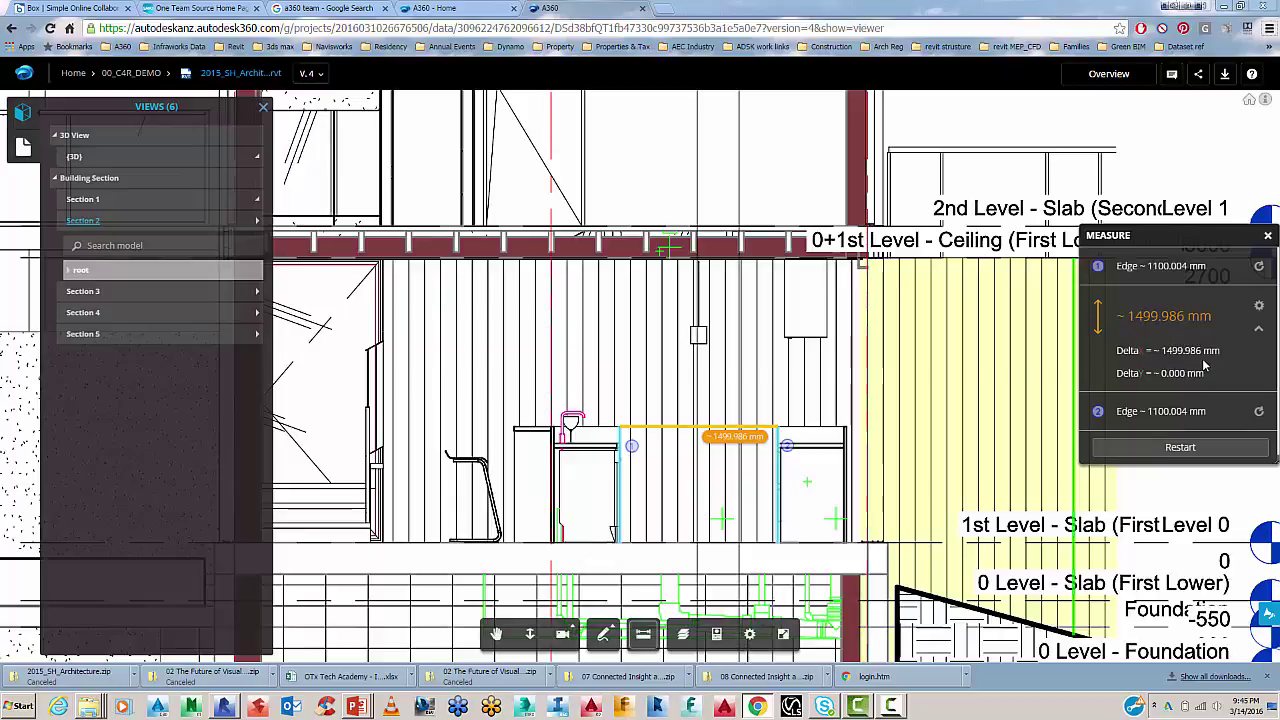
# Set the measurement precision to 0
pyautogui.click(1259, 305)
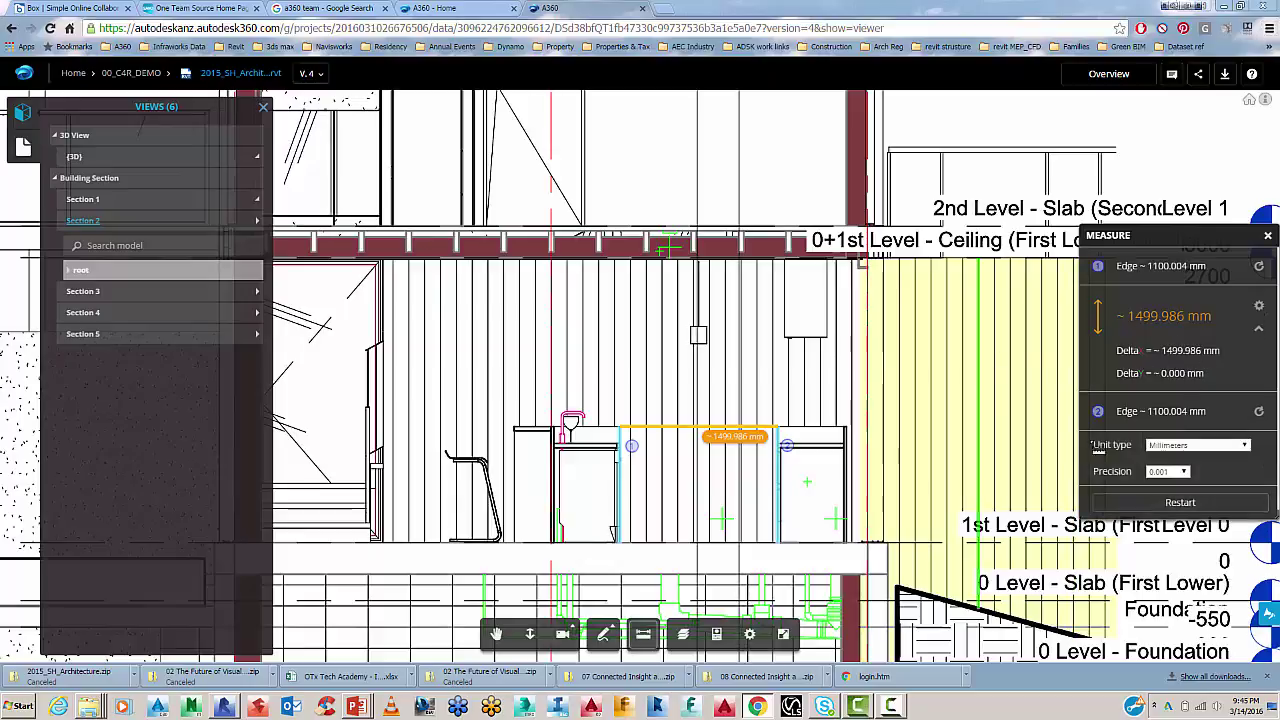
pyautogui.click(1185, 473)
pyautogui.click(1162, 484)
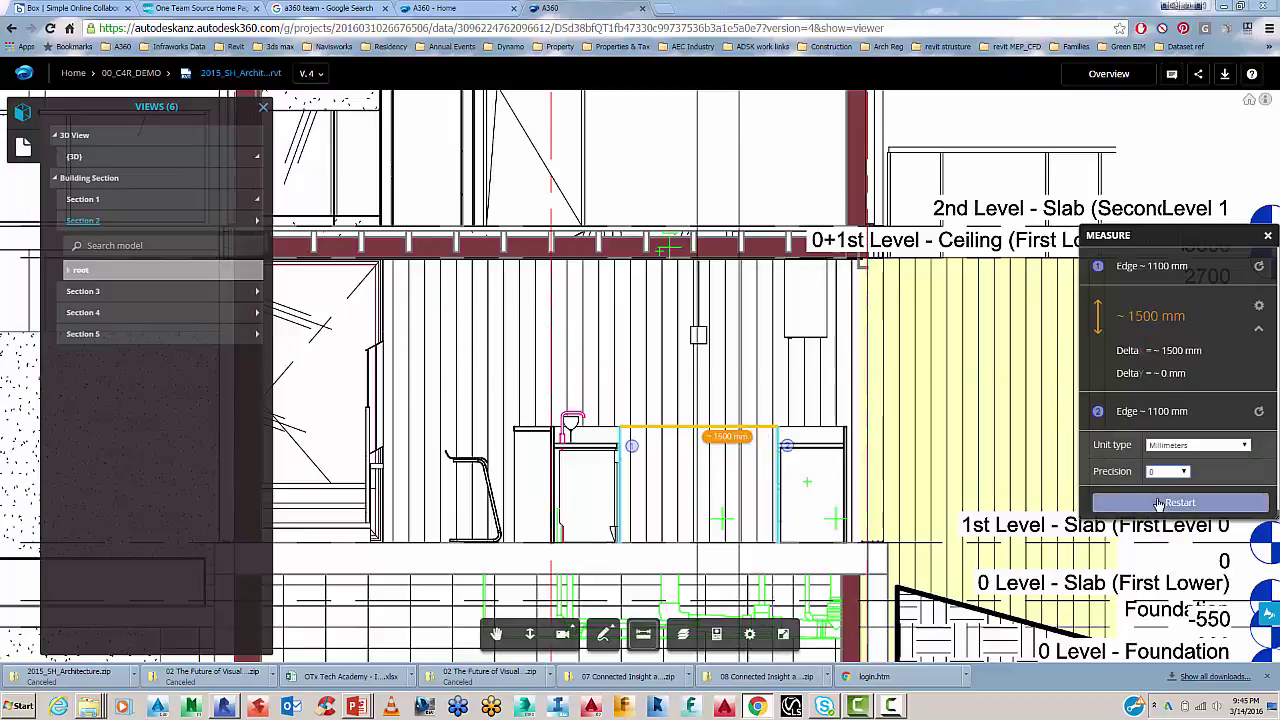
# Measure the vertical distance from the worktop of the unit beneath the hood to the hood's lower edge
pyautogui.moveTo(741, 489)
pyautogui.mouseDown(button='middle')
pyautogui.moveTo(721, 469)
pyautogui.moveTo(632, 474)
pyautogui.mouseUp(button='middle')
pyautogui.scroll(-1, 721, 469)
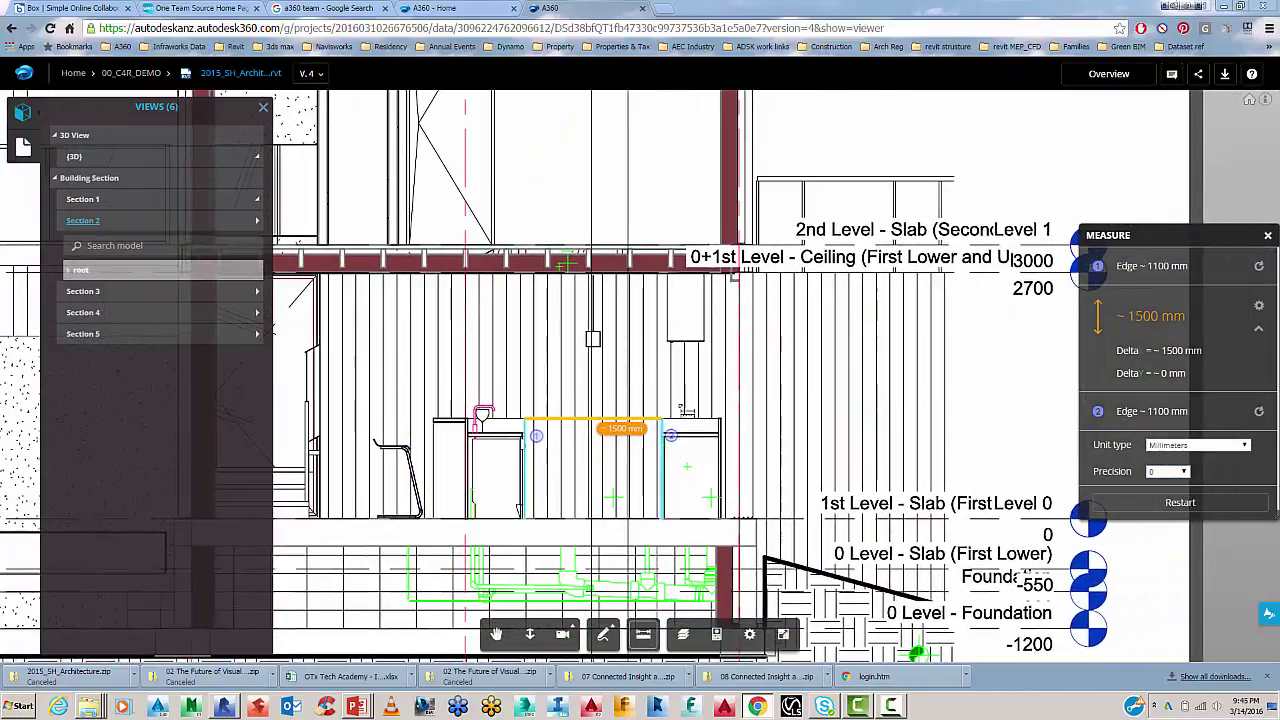
pyautogui.scroll(5, 686, 410)
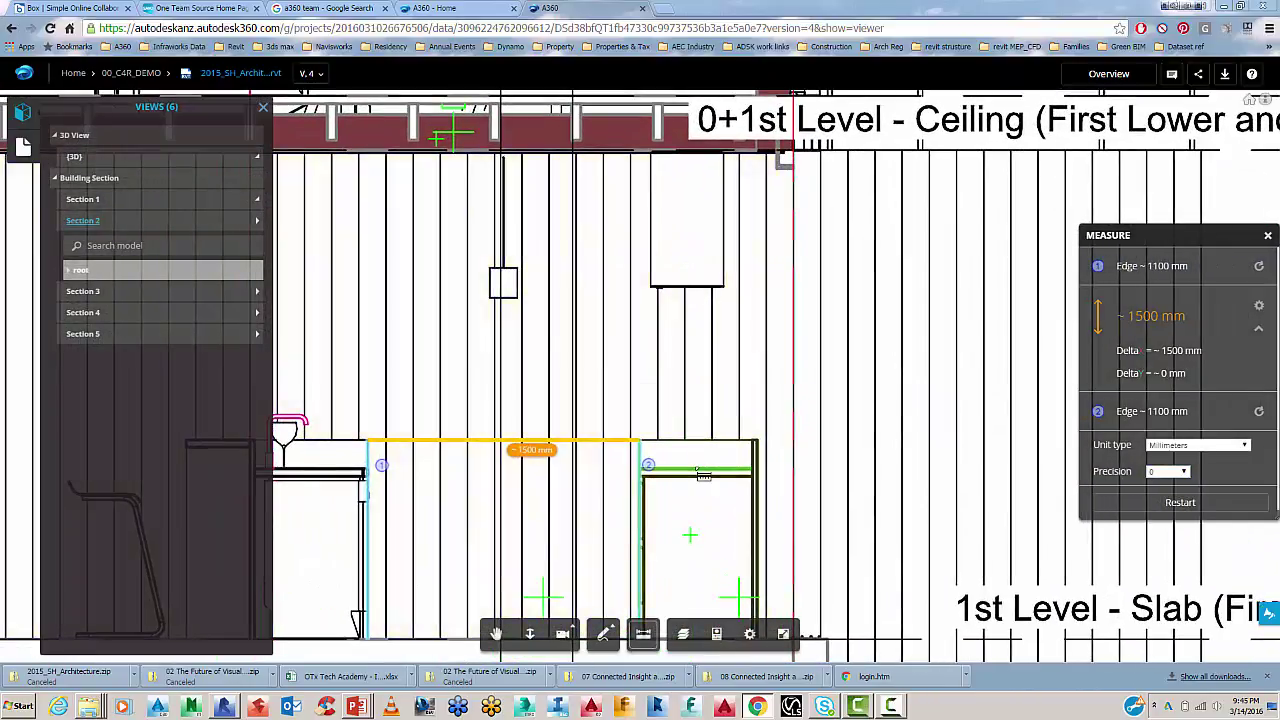
pyautogui.click(704, 475)
pyautogui.click(704, 292)
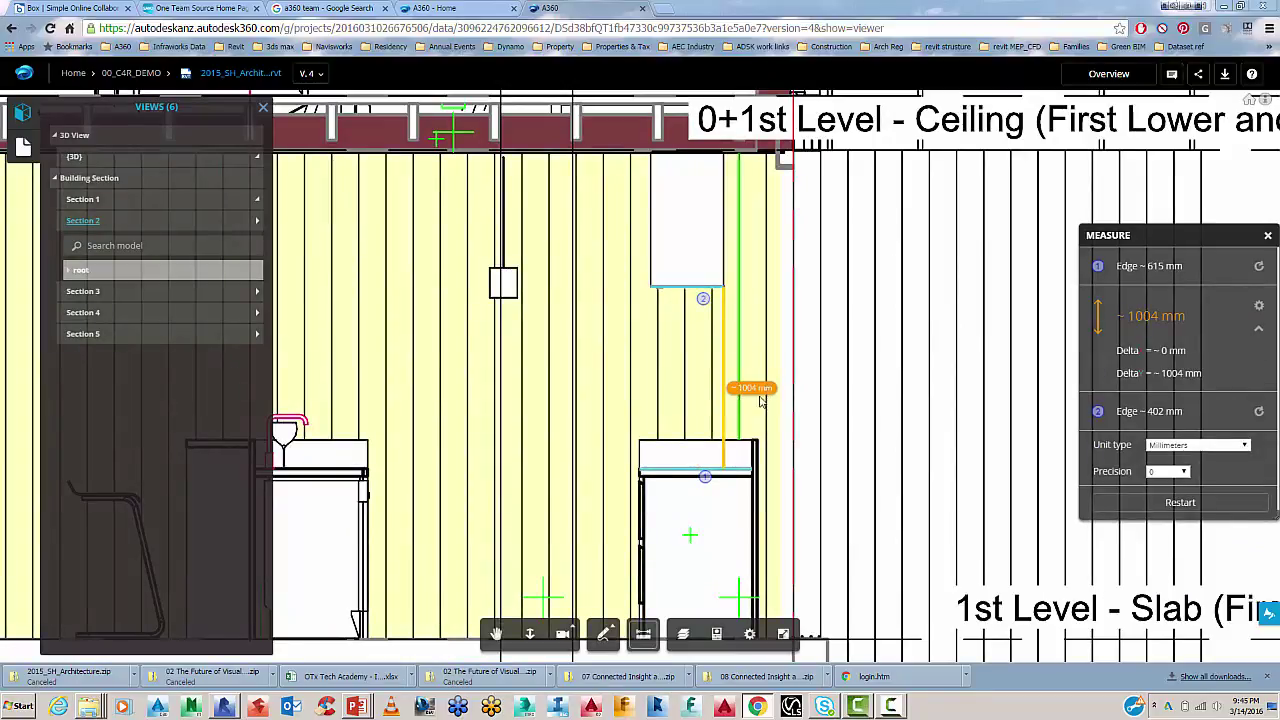
# Start a markup over the hood measurement and add a green text note reading "please set hood to 600-700 above hobs"
pyautogui.click(603, 633)
pyautogui.click(605, 500)
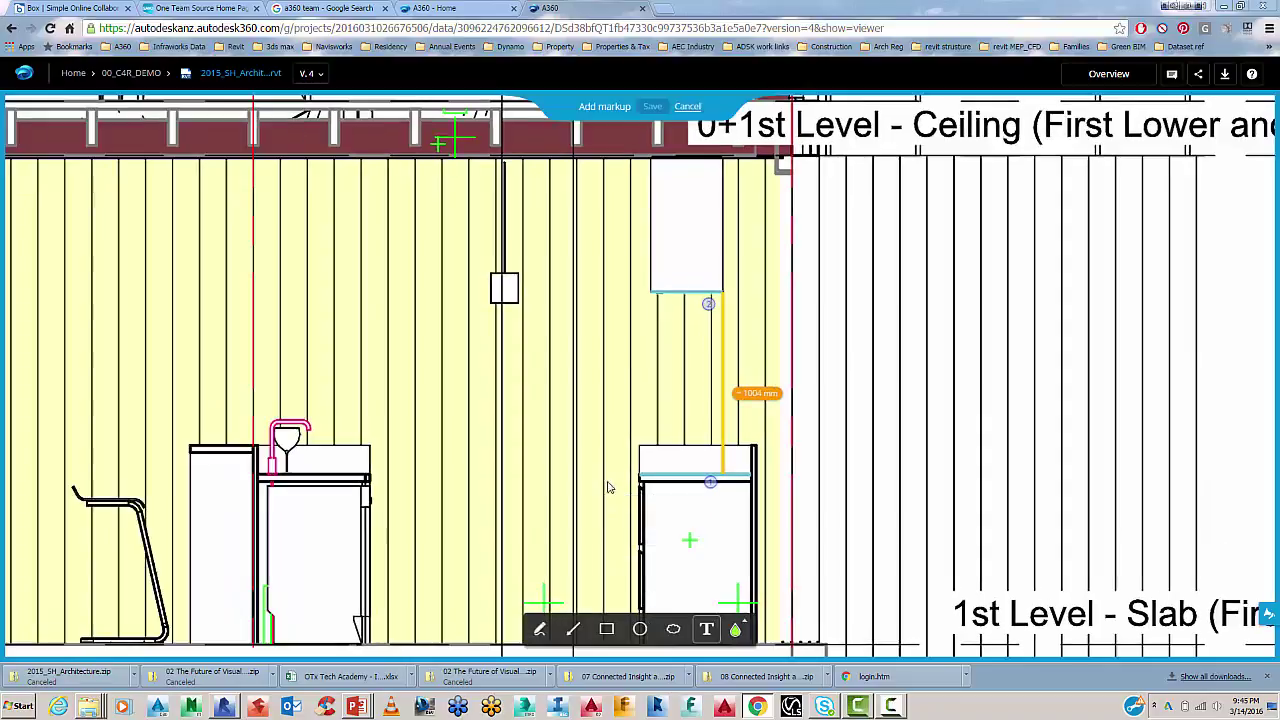
pyautogui.click(706, 628)
pyautogui.click(590, 293)
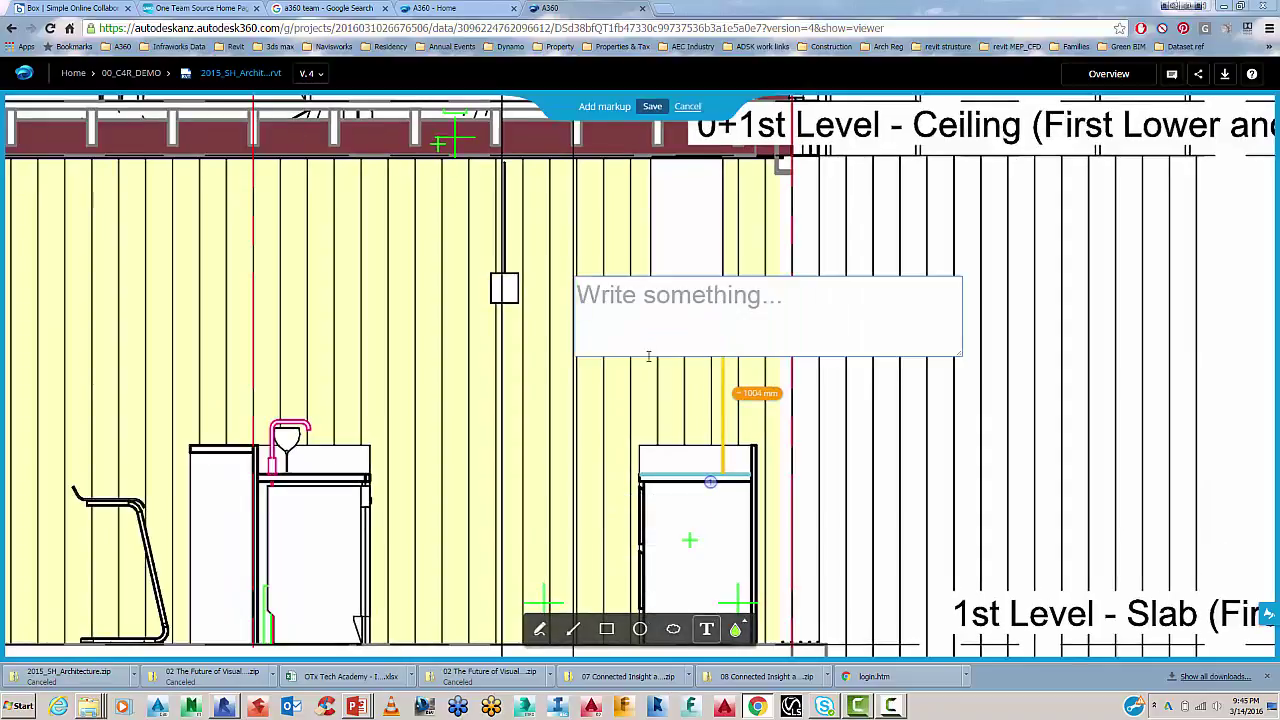
pyautogui.write('please')
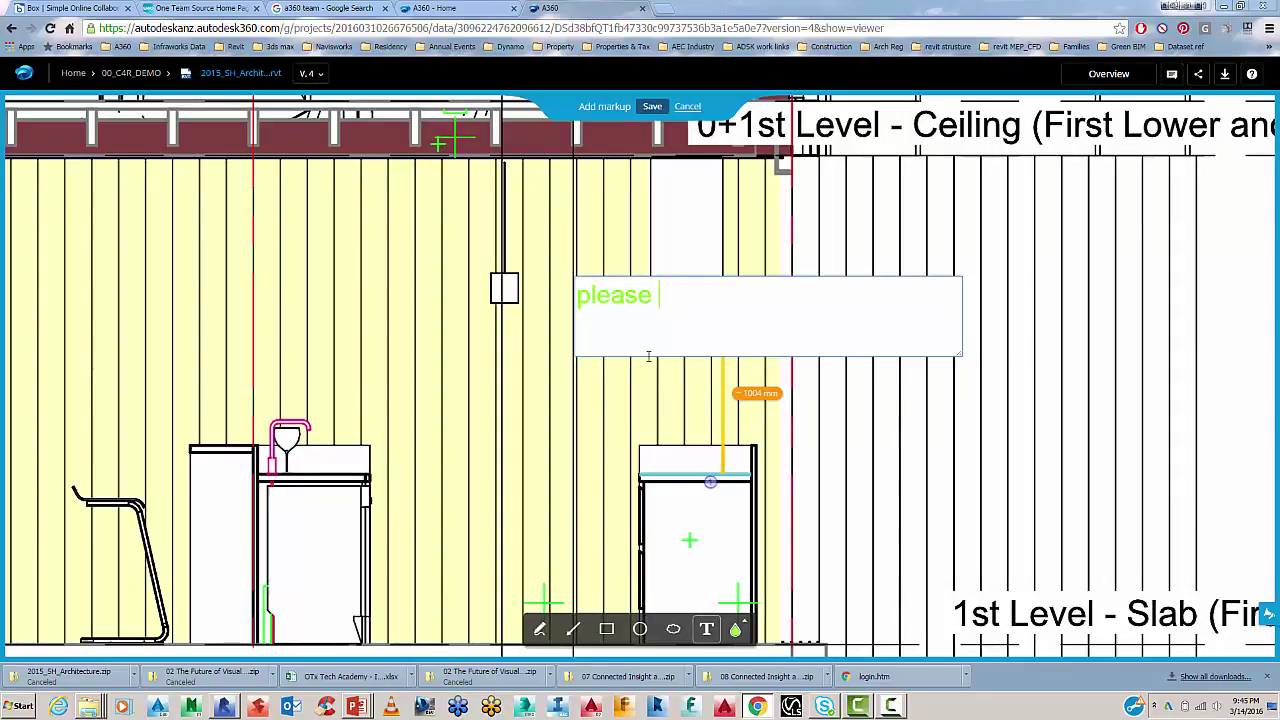
pyautogui.write(' set hopo')
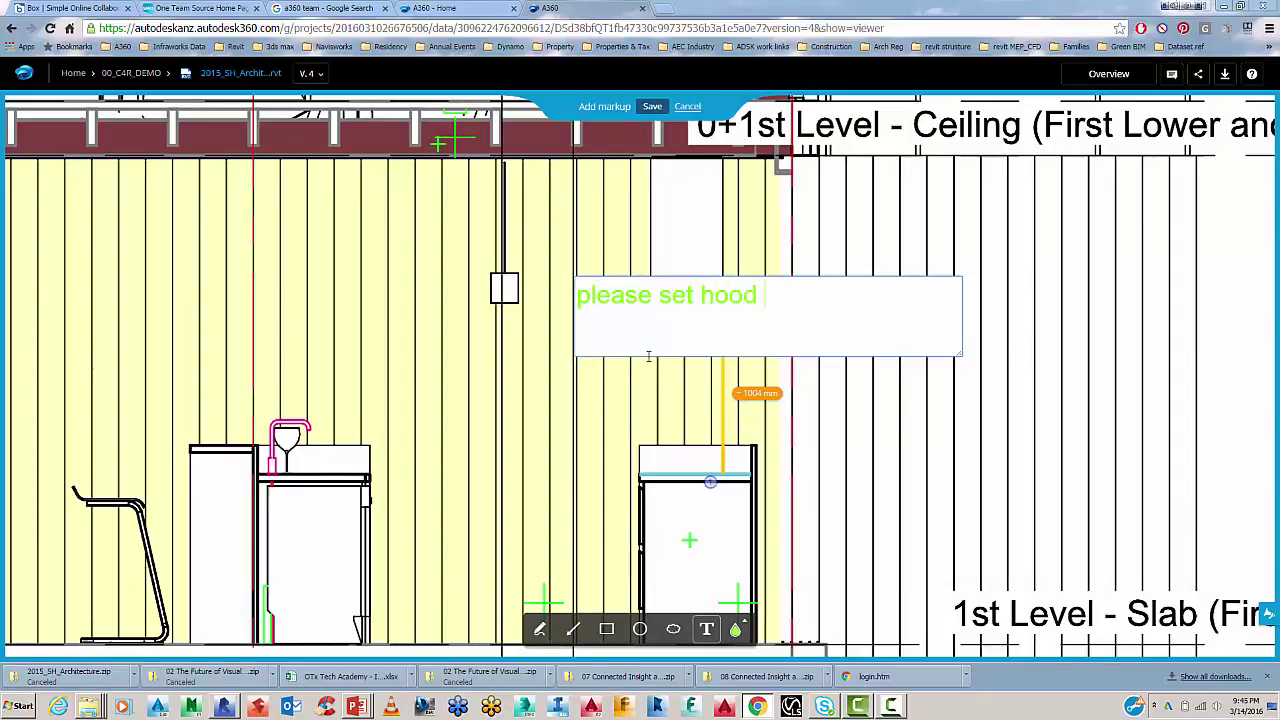
pyautogui.write('to 60')
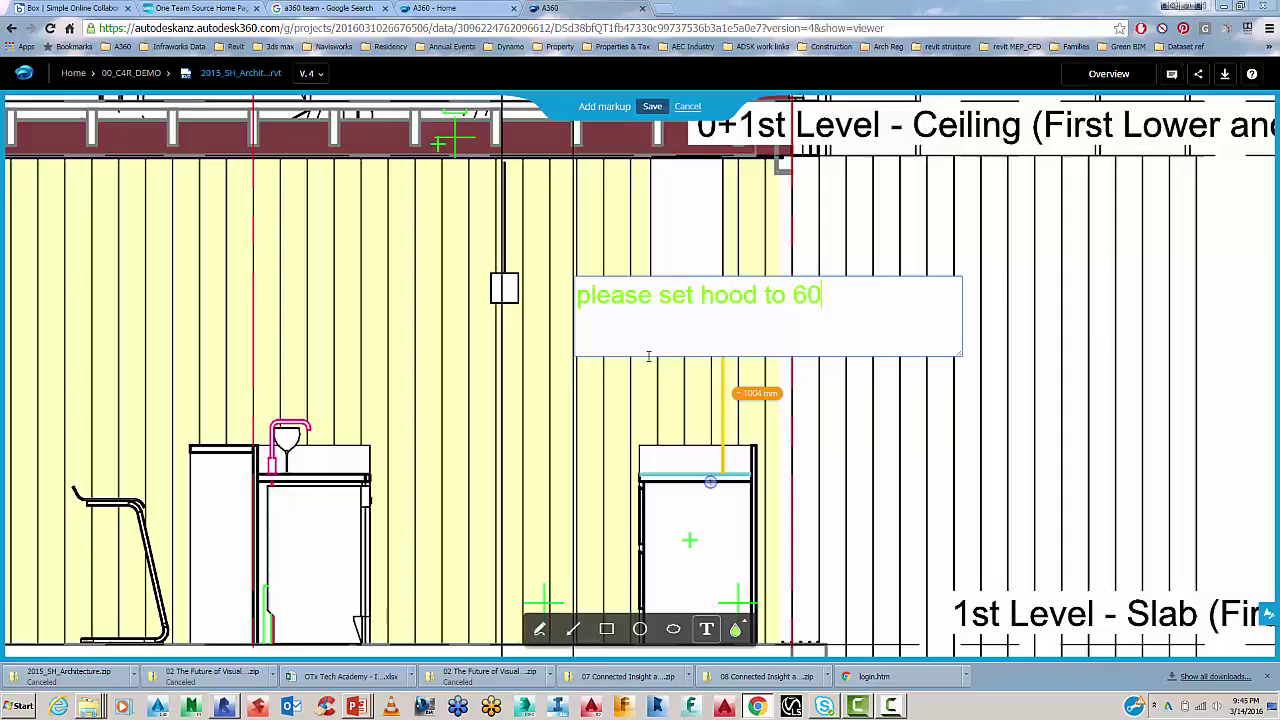
pyautogui.write('0-700 above hobs')
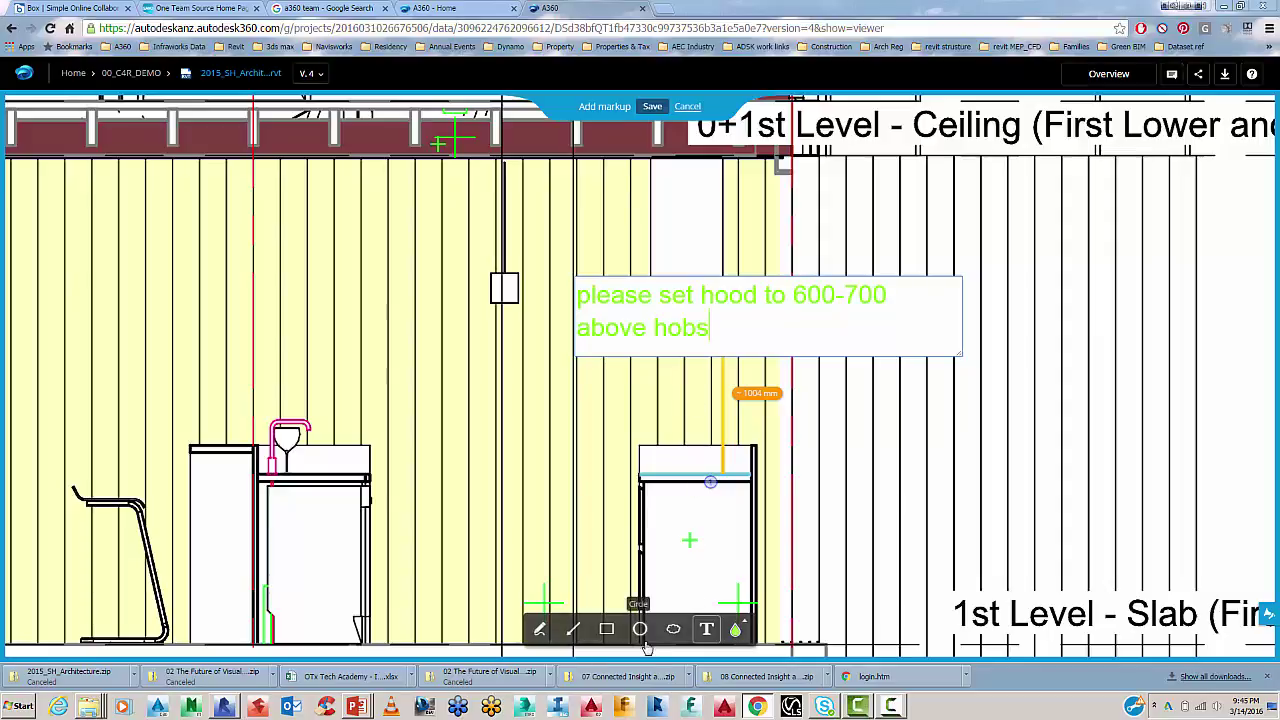
# Draw a revision cloud around the hood note and measurement, save the markup, and show the model's comments
pyautogui.click(673, 629)
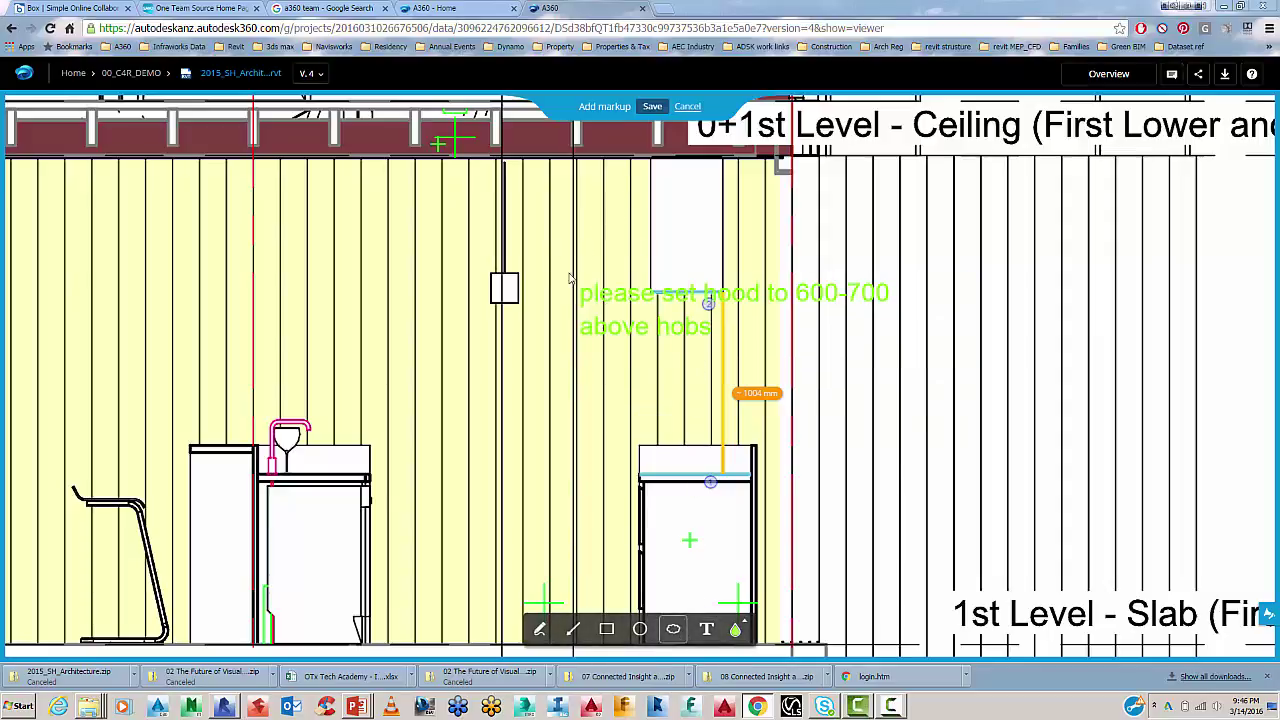
pyautogui.moveTo(568, 250); pyautogui.dragTo(903, 535)
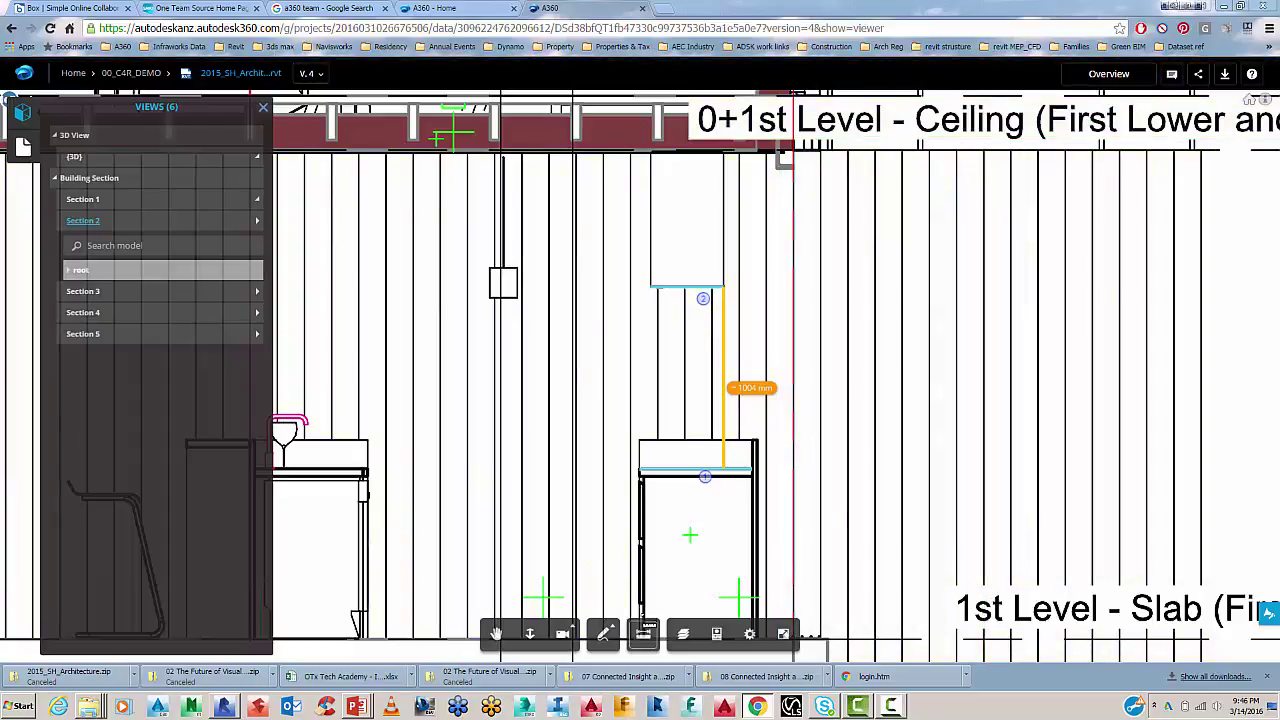
pyautogui.click(1172, 73)
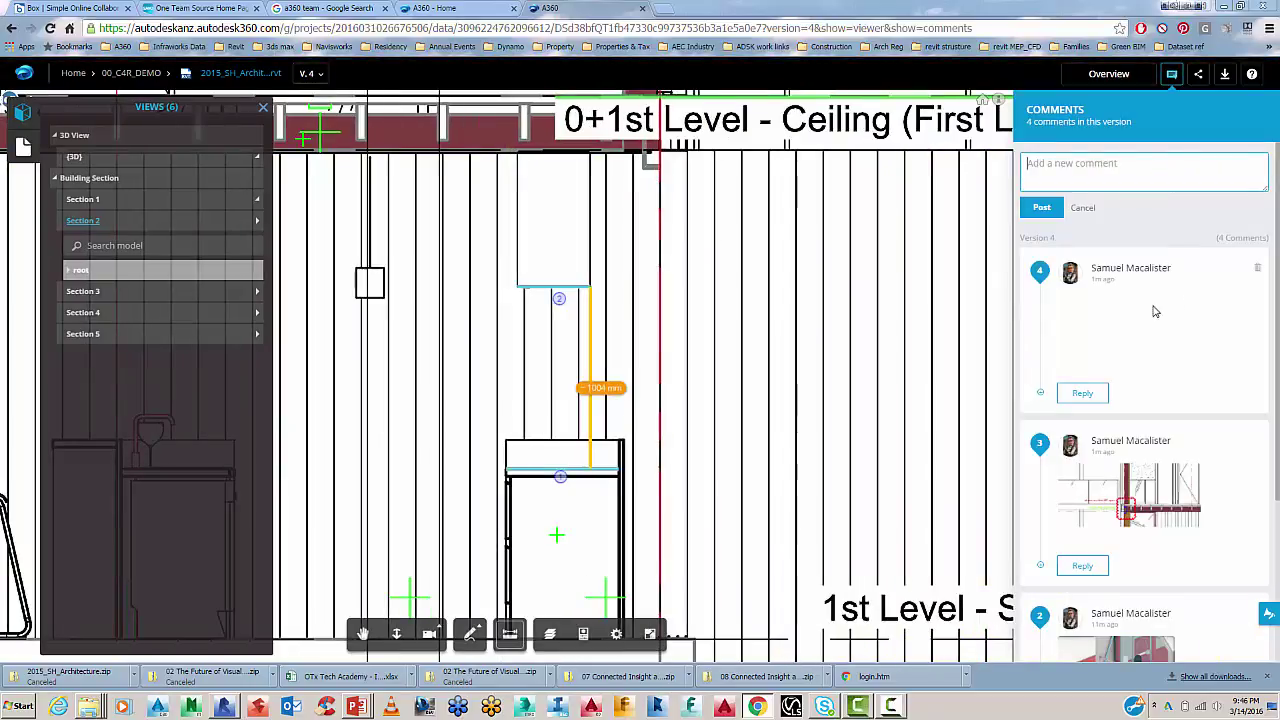
# Redisplay the saved hood-height and wall-junction markups from their comments, ending on the hood-height one
pyautogui.click(1154, 312)
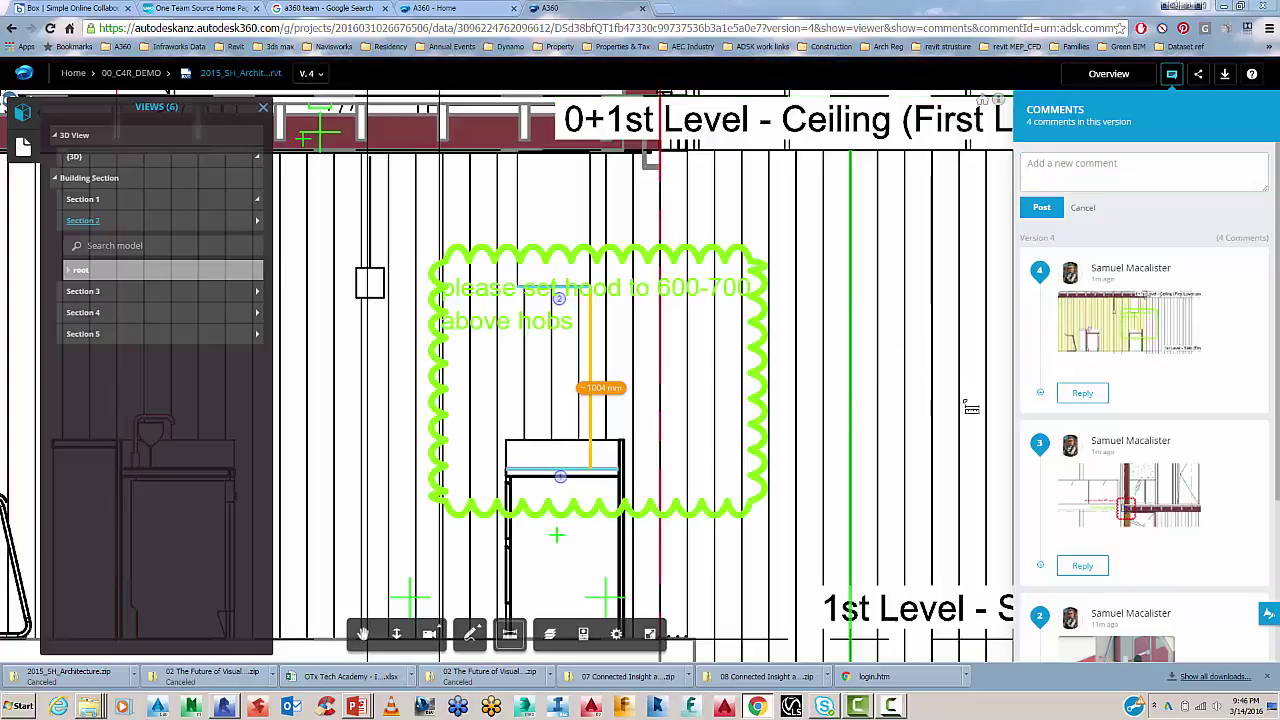
pyautogui.click(1157, 489)
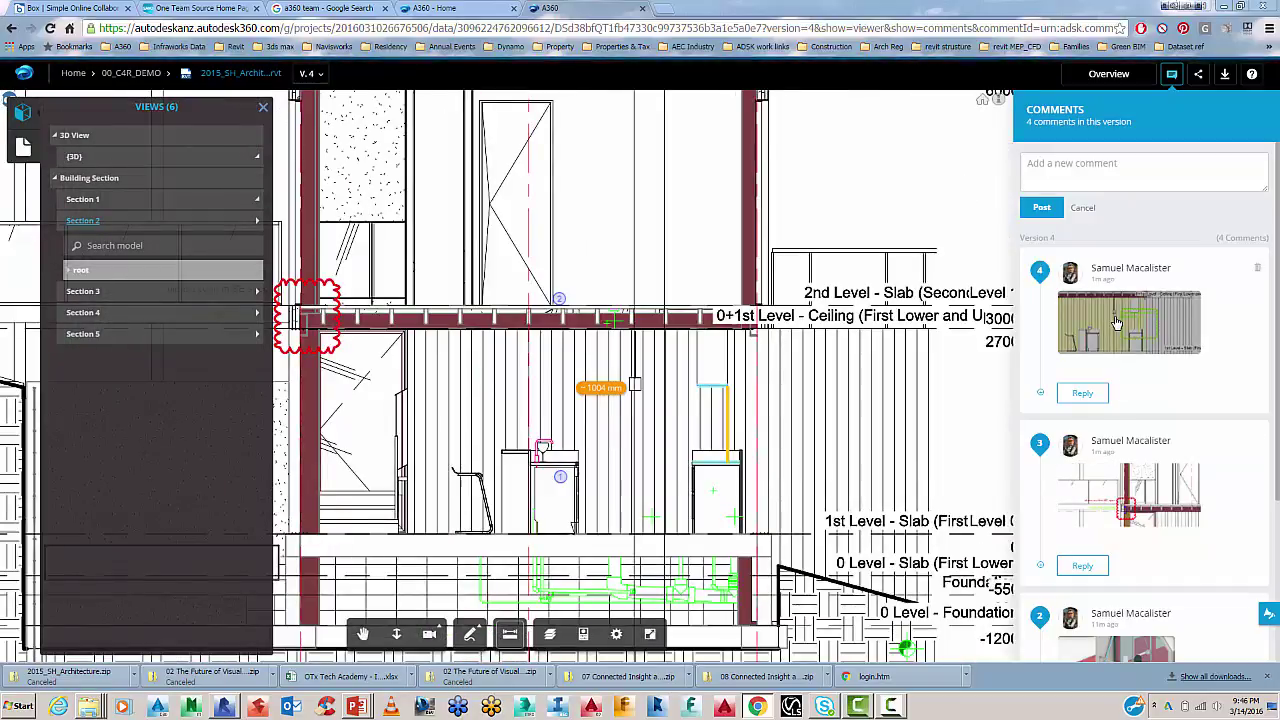
pyautogui.click(1117, 322)
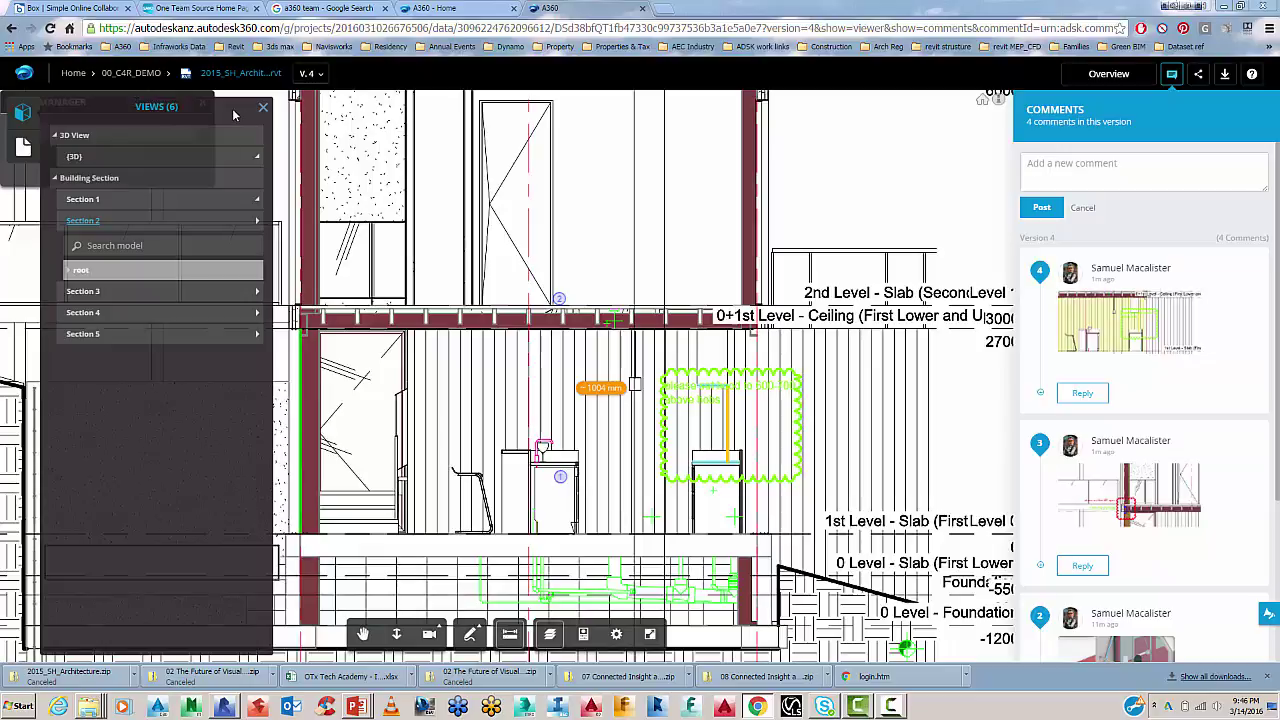
# Try to open the layer manager for Section 2 and move it clear of the views list
pyautogui.moveTo(261, 113); pyautogui.dragTo(350, 117)
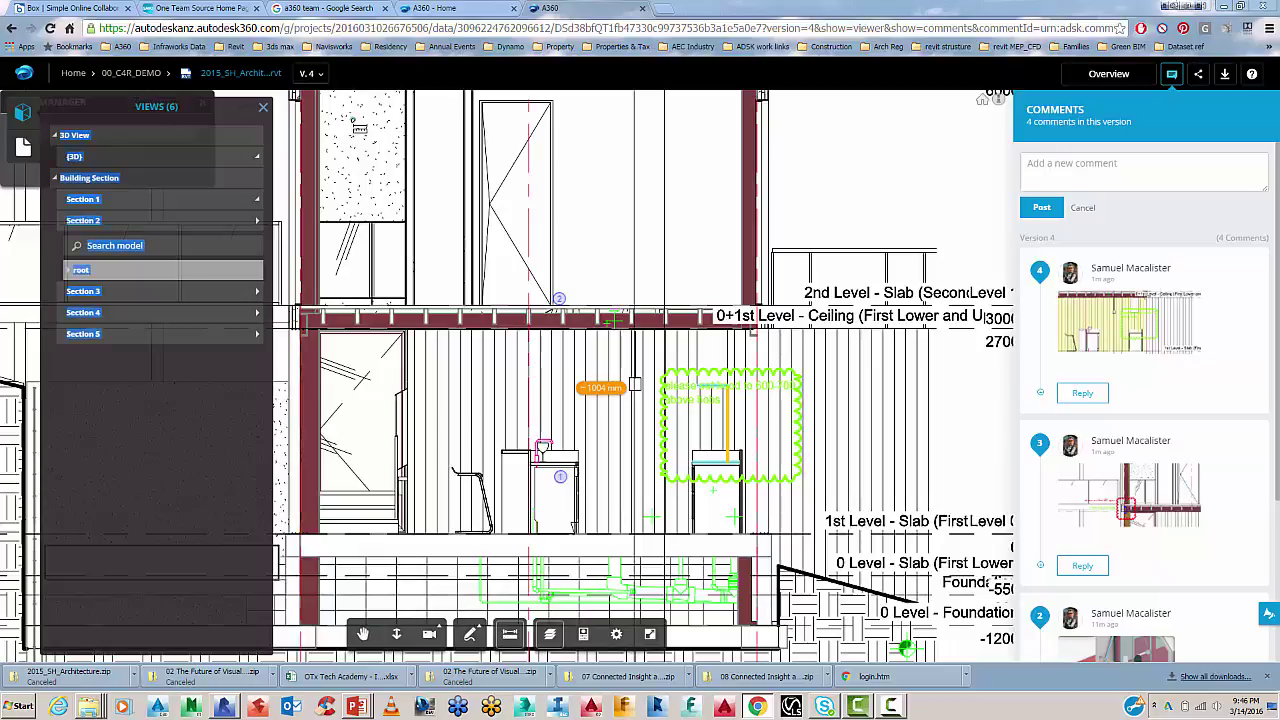
pyautogui.click(553, 642)
pyautogui.click(553, 642)
pyautogui.click(553, 642)
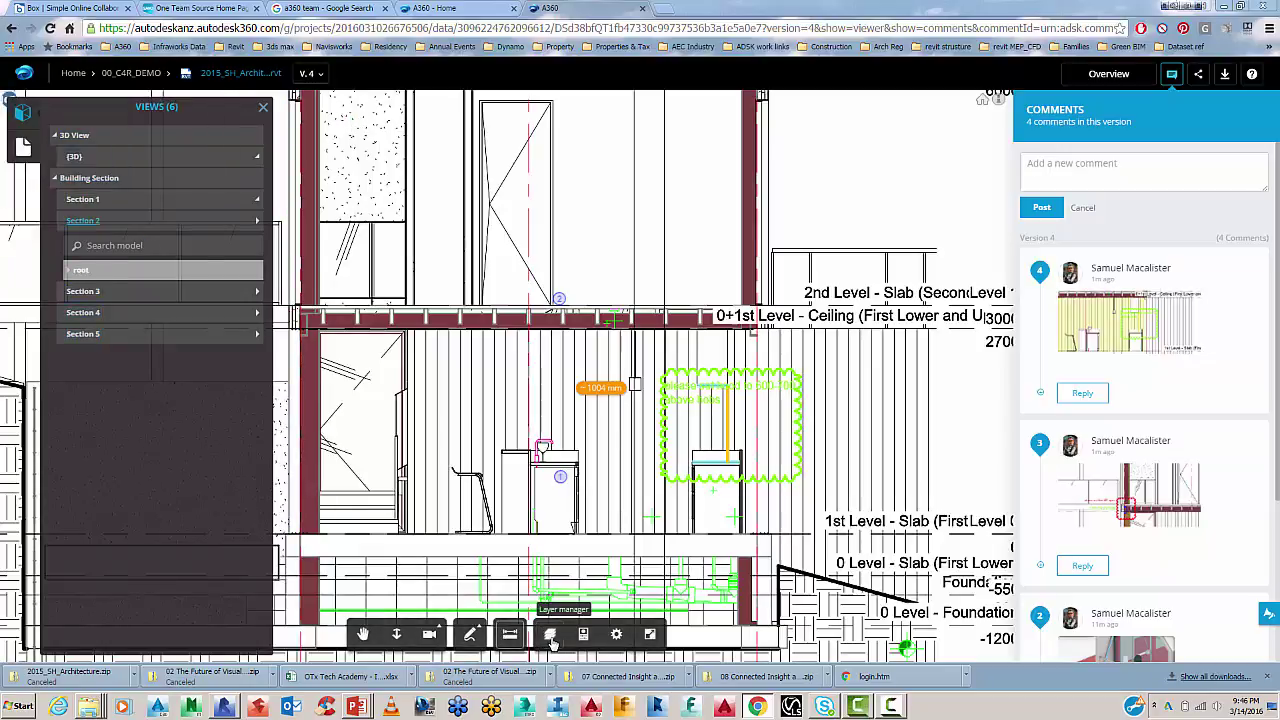
pyautogui.click(553, 642)
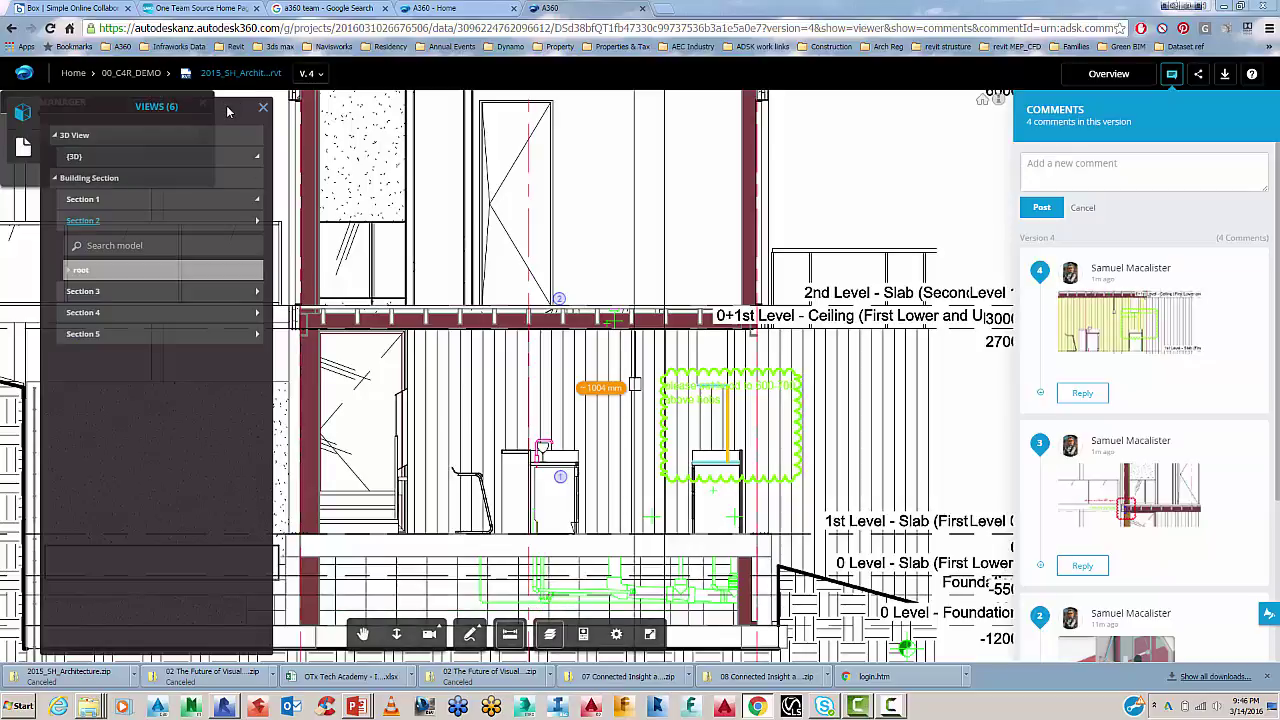
pyautogui.moveTo(228, 112); pyautogui.dragTo(302, 116)
pyautogui.click(83, 220)
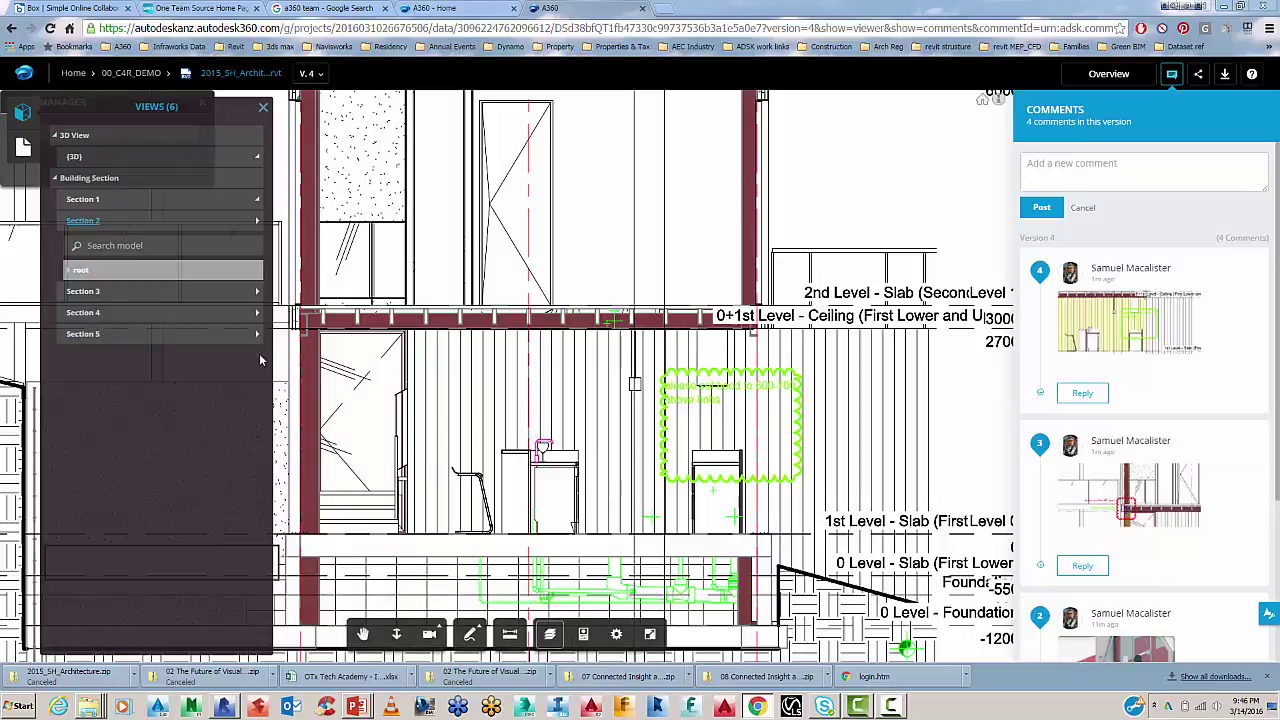
# Open the A102 - Level 2 Plan sheet and measure the spacing between two adjacent vertical grid lines below the bathroom
pyautogui.click(29, 152)
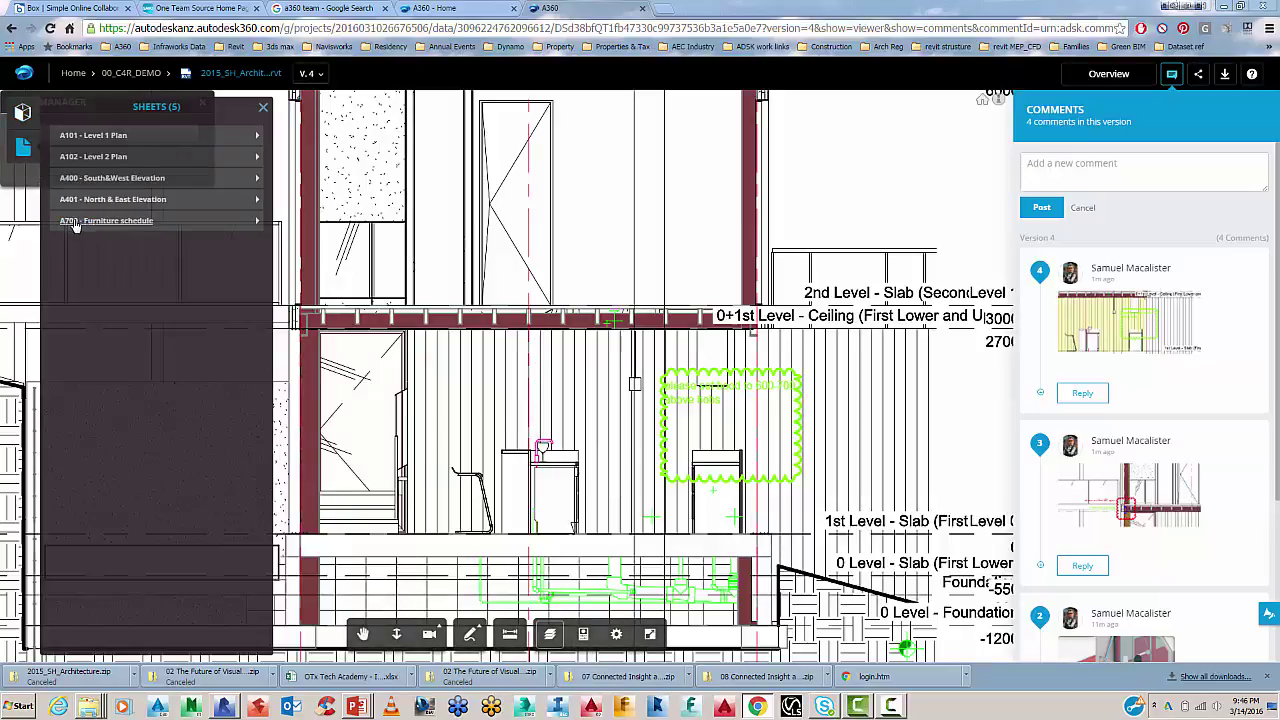
pyautogui.click(93, 157)
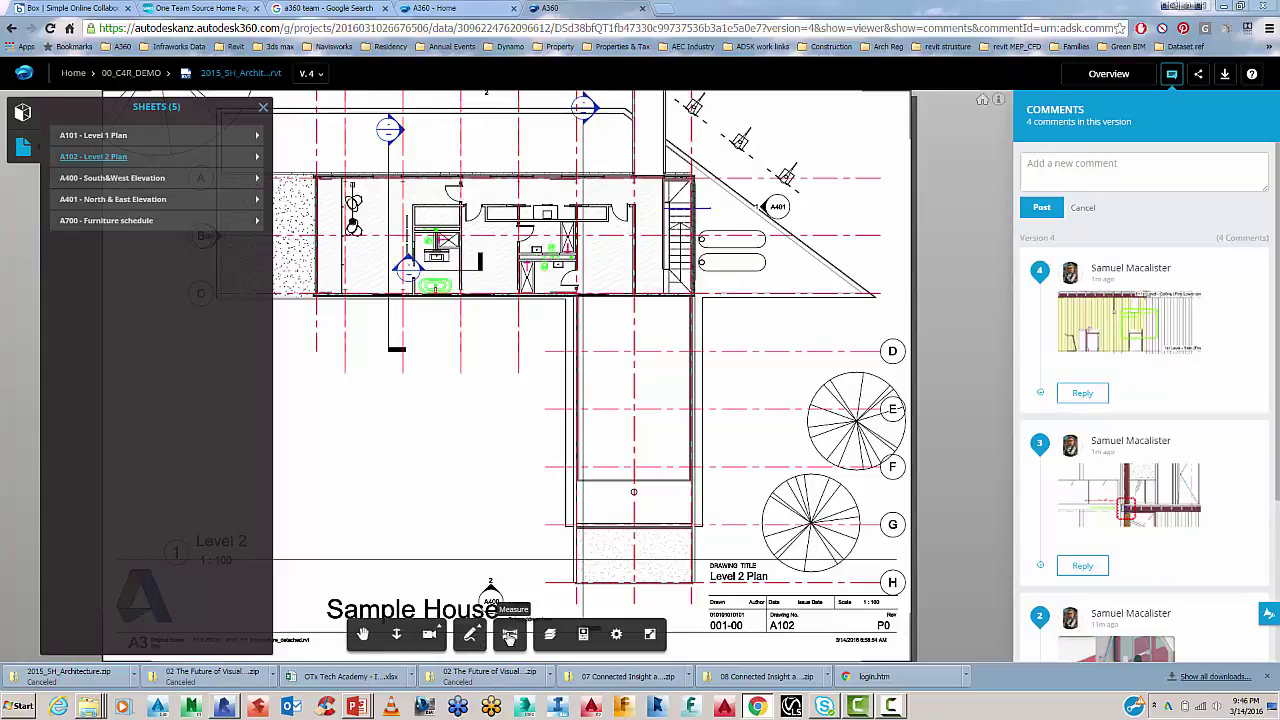
pyautogui.click(509, 636)
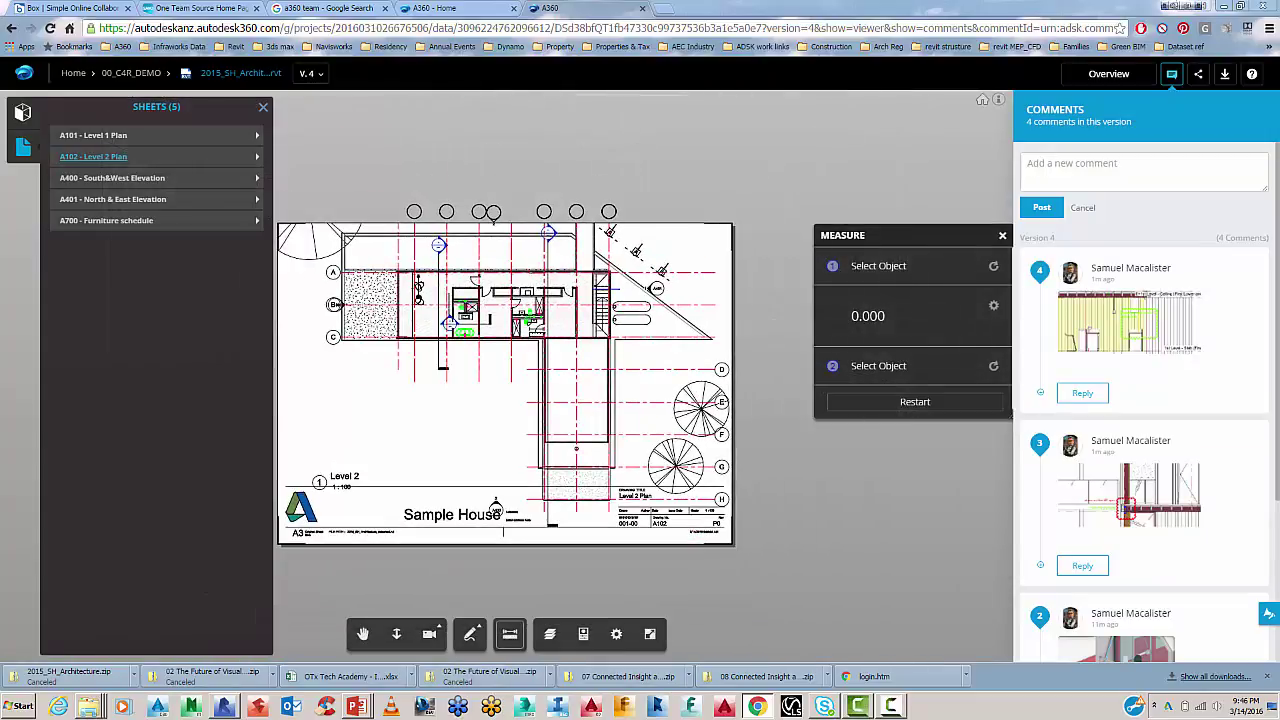
pyautogui.moveTo(505, 380); pyautogui.dragTo(507, 418, button='middle')
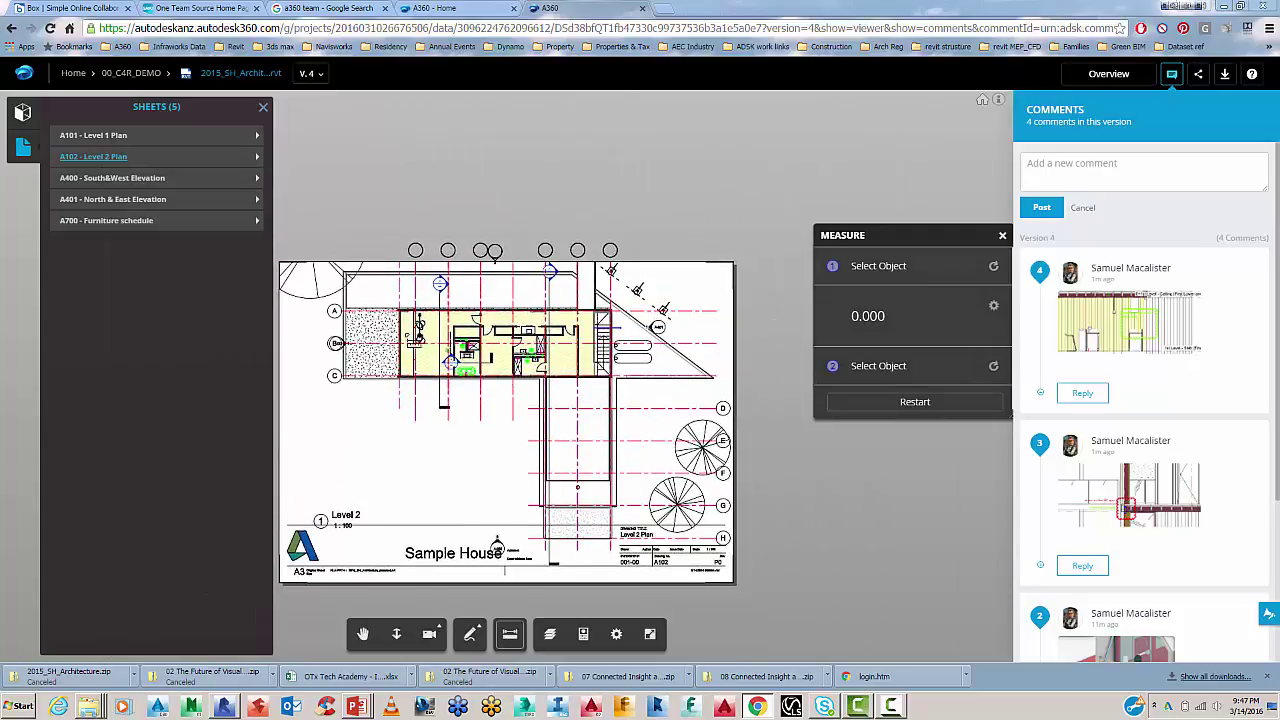
pyautogui.scroll(5, 455, 383)
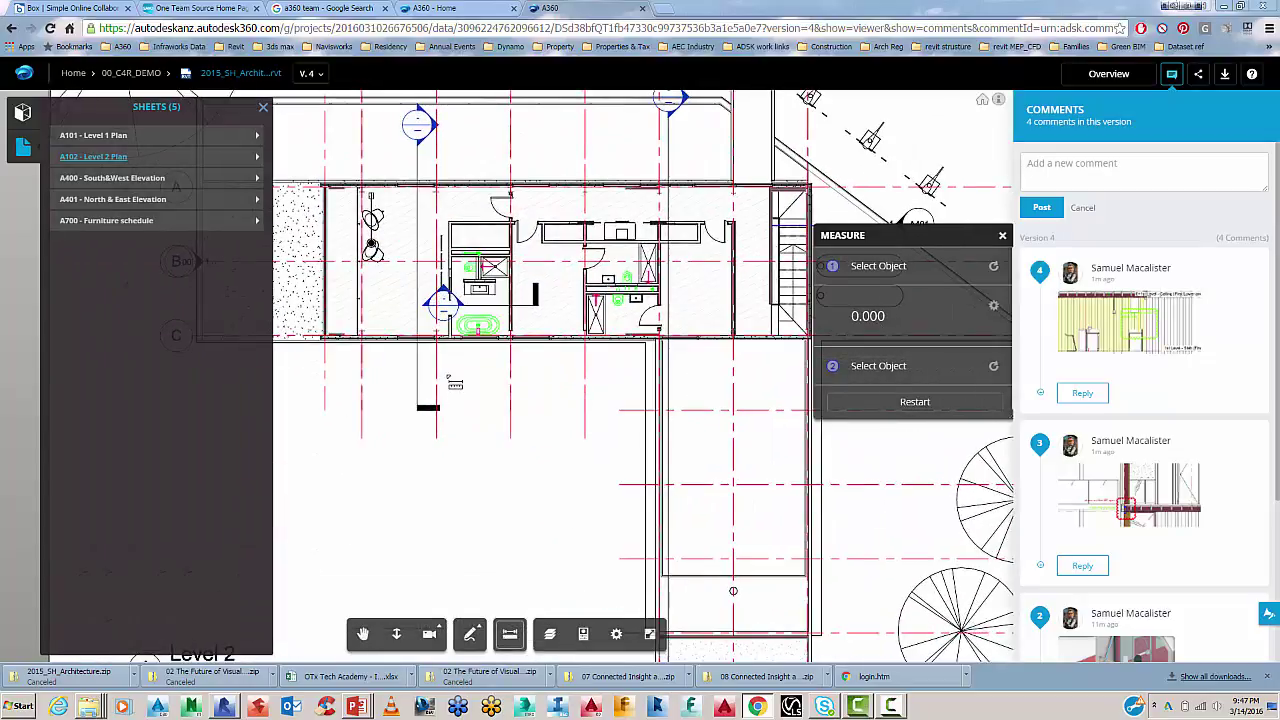
pyautogui.click(512, 388)
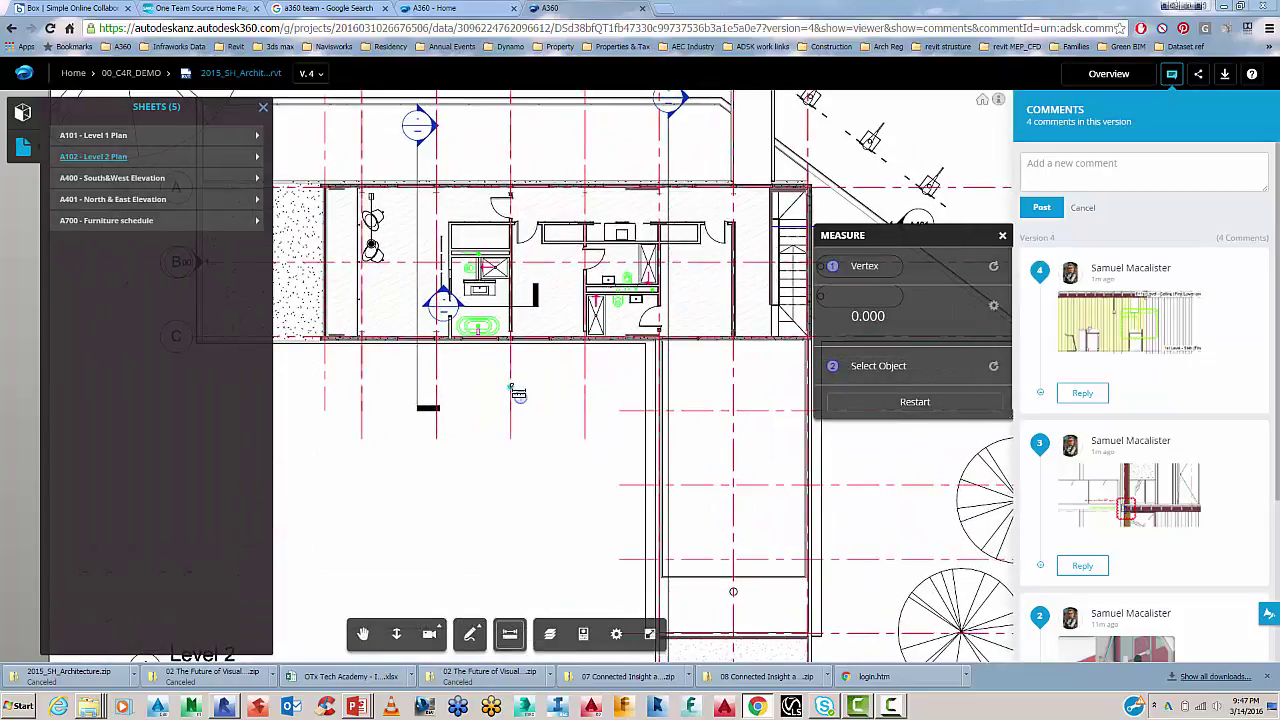
pyautogui.click(437, 388)
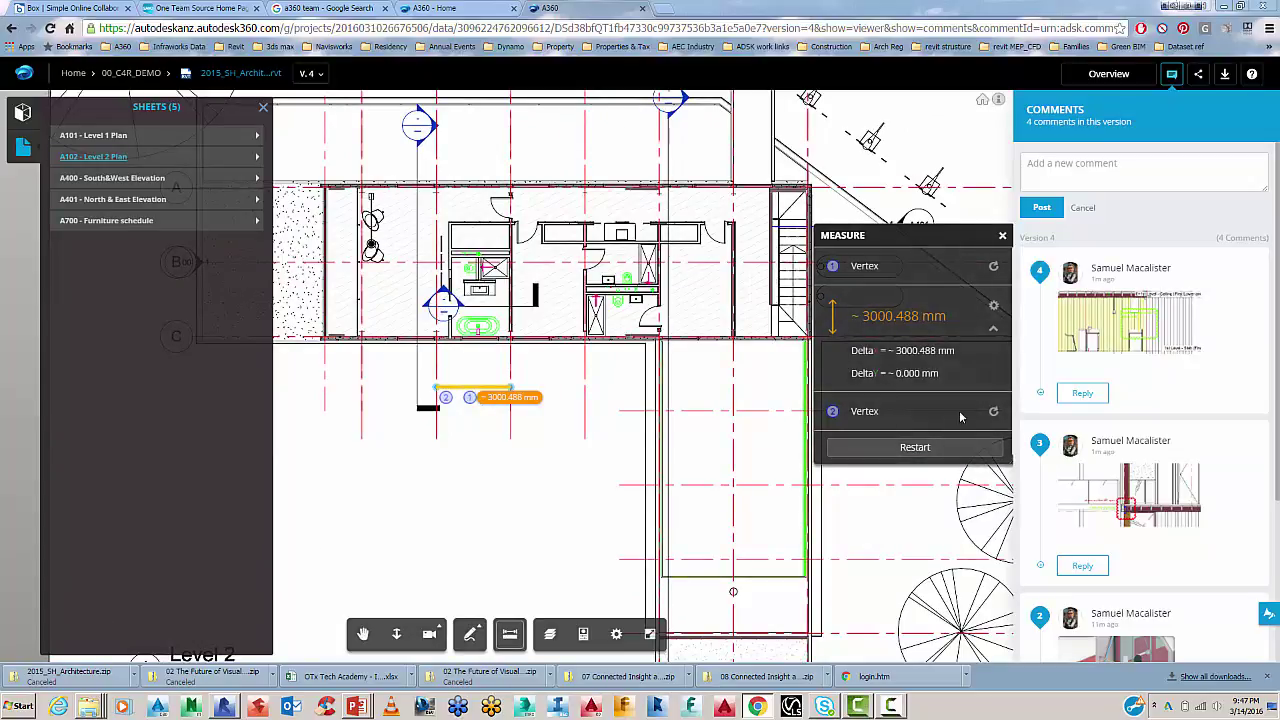
# Review the unit types available in the measurement settings, keeping Millimeters
pyautogui.click(993, 307)
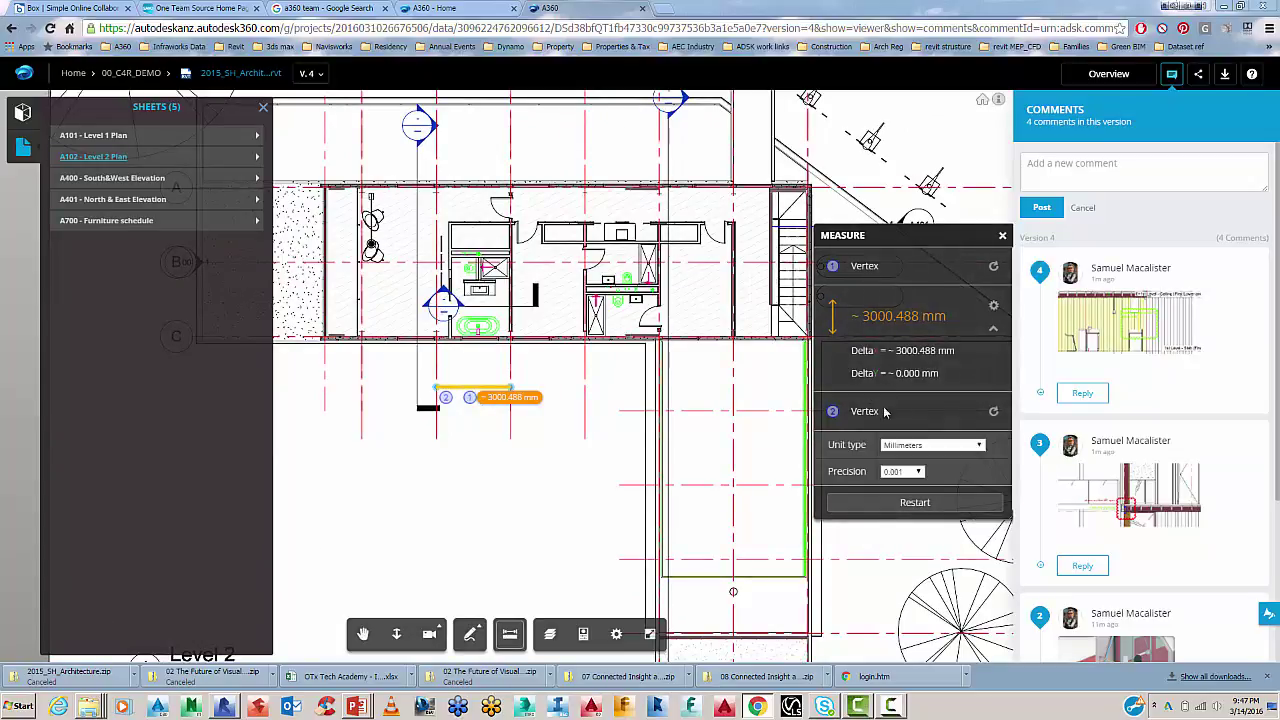
pyautogui.click(900, 445)
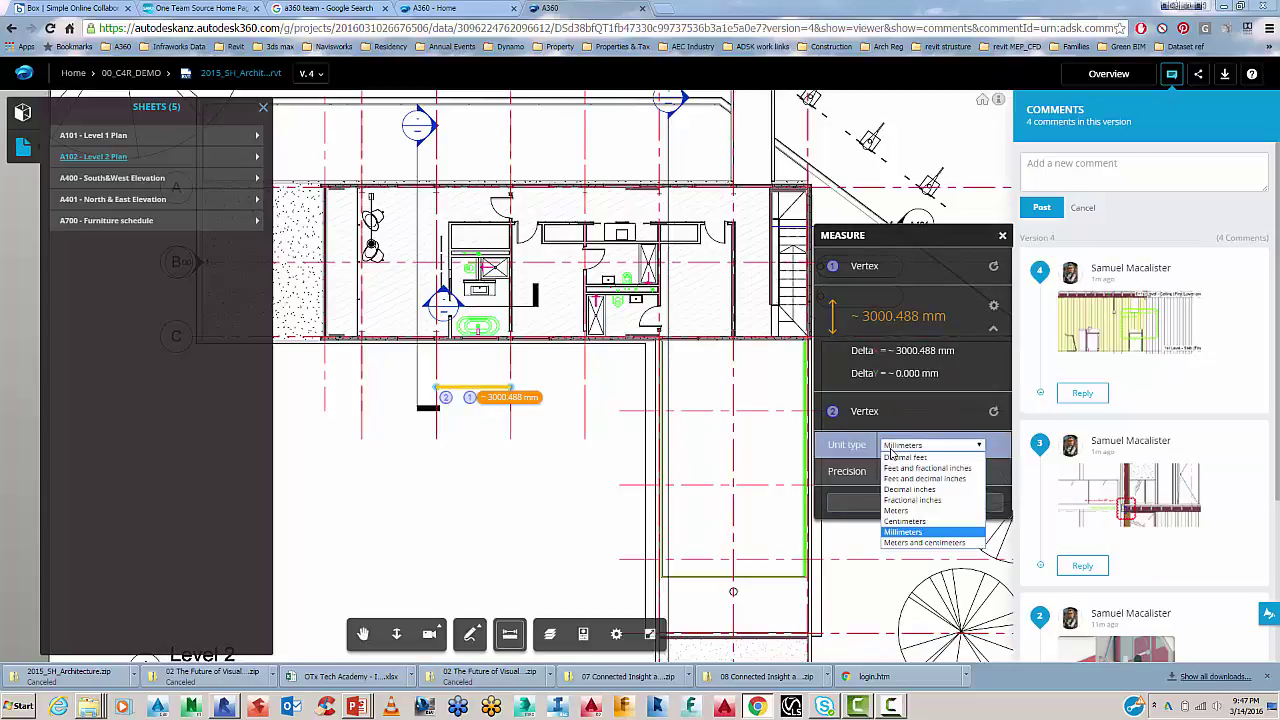
pyautogui.click(893, 452)
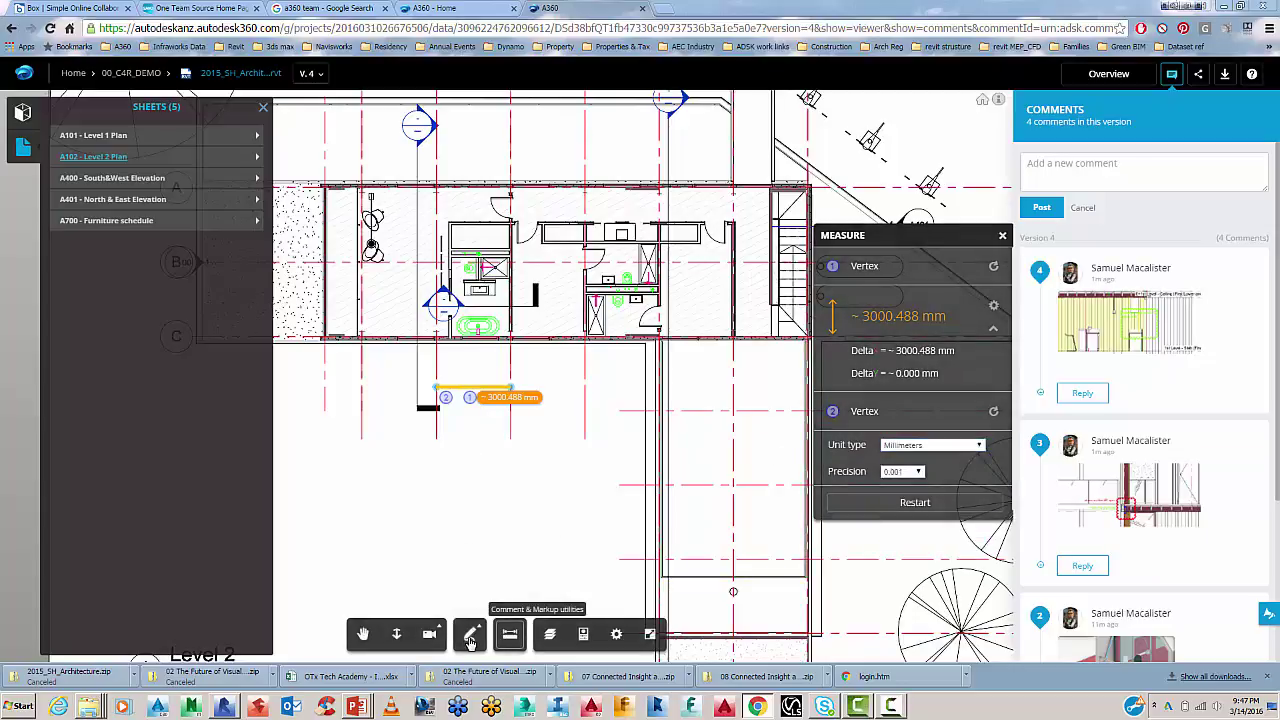
# Post a comment on the Level 2 plan's grid measurement reading "is grid ok for pre-fab shipping?"
pyautogui.click(470, 637)
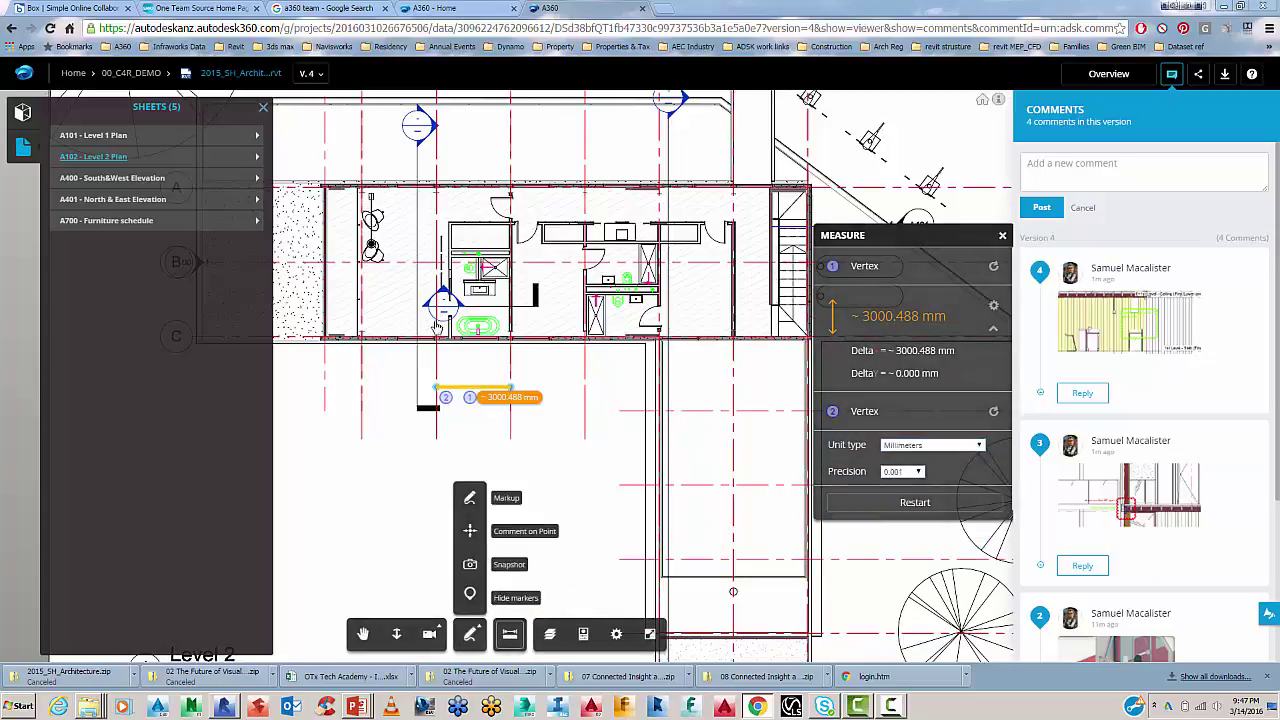
pyautogui.click(470, 532)
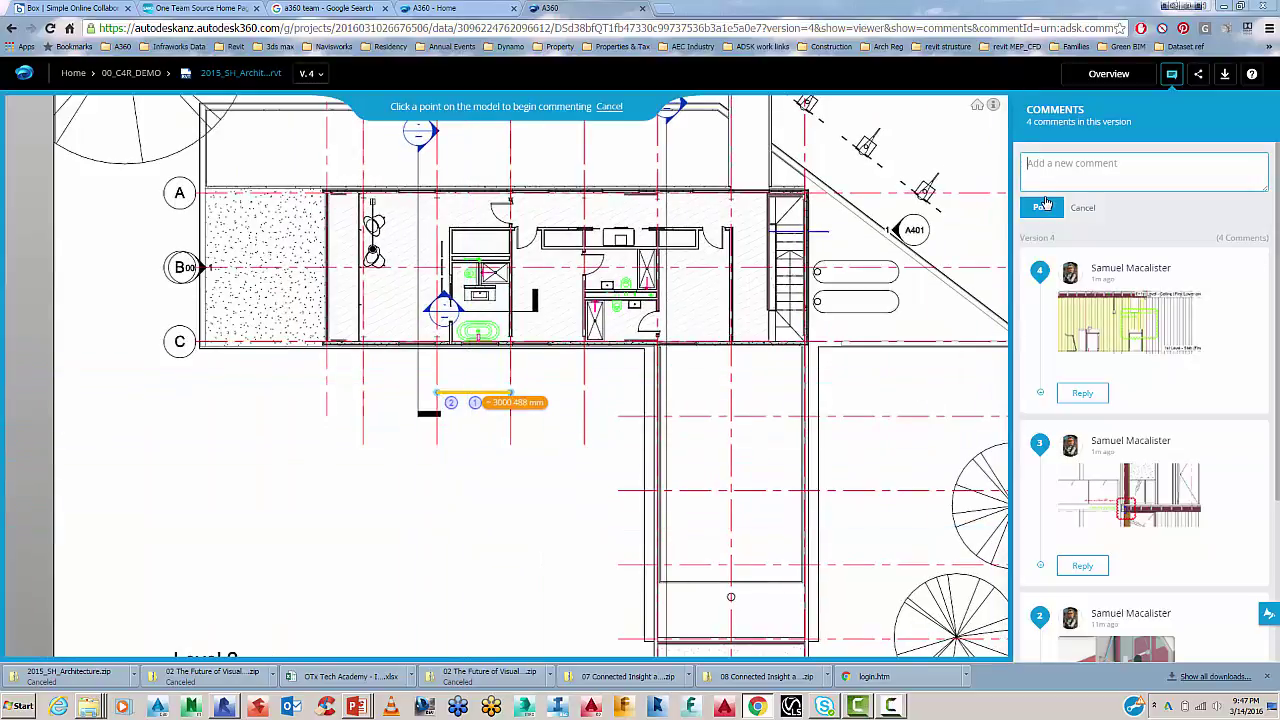
pyautogui.write('is grid ok for pre-fab shipping')
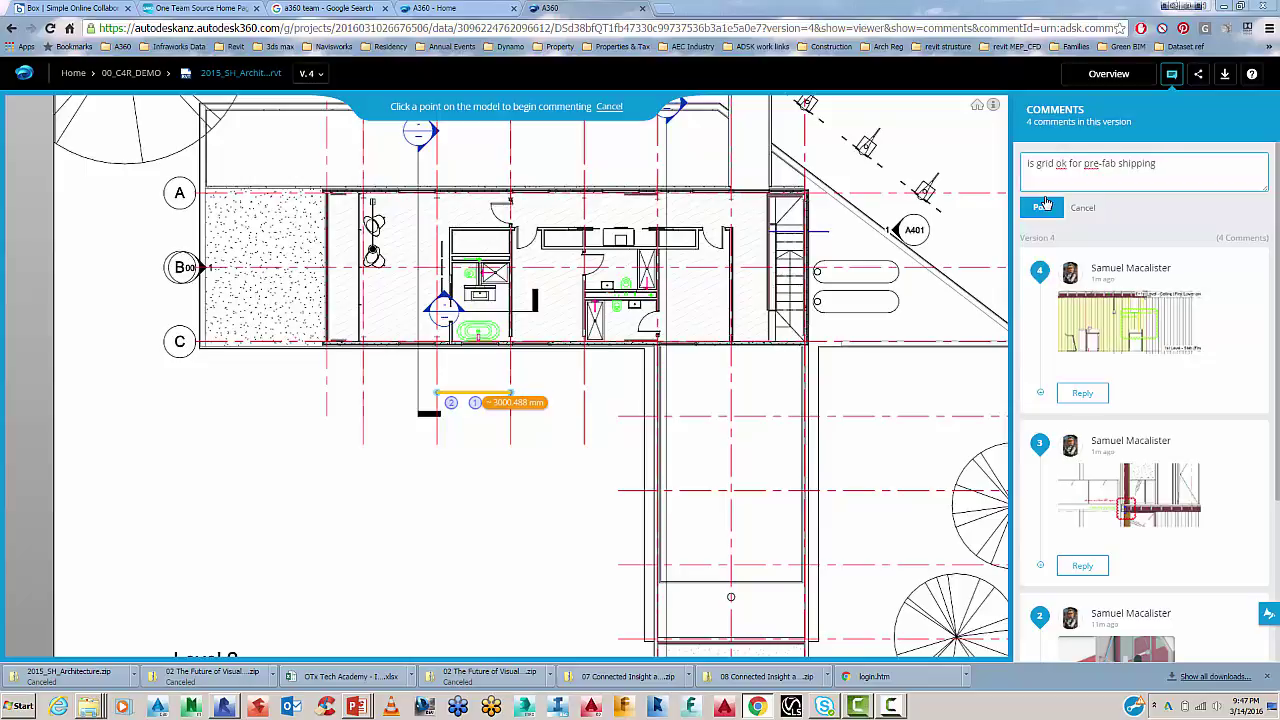
pyautogui.click(1044, 208)
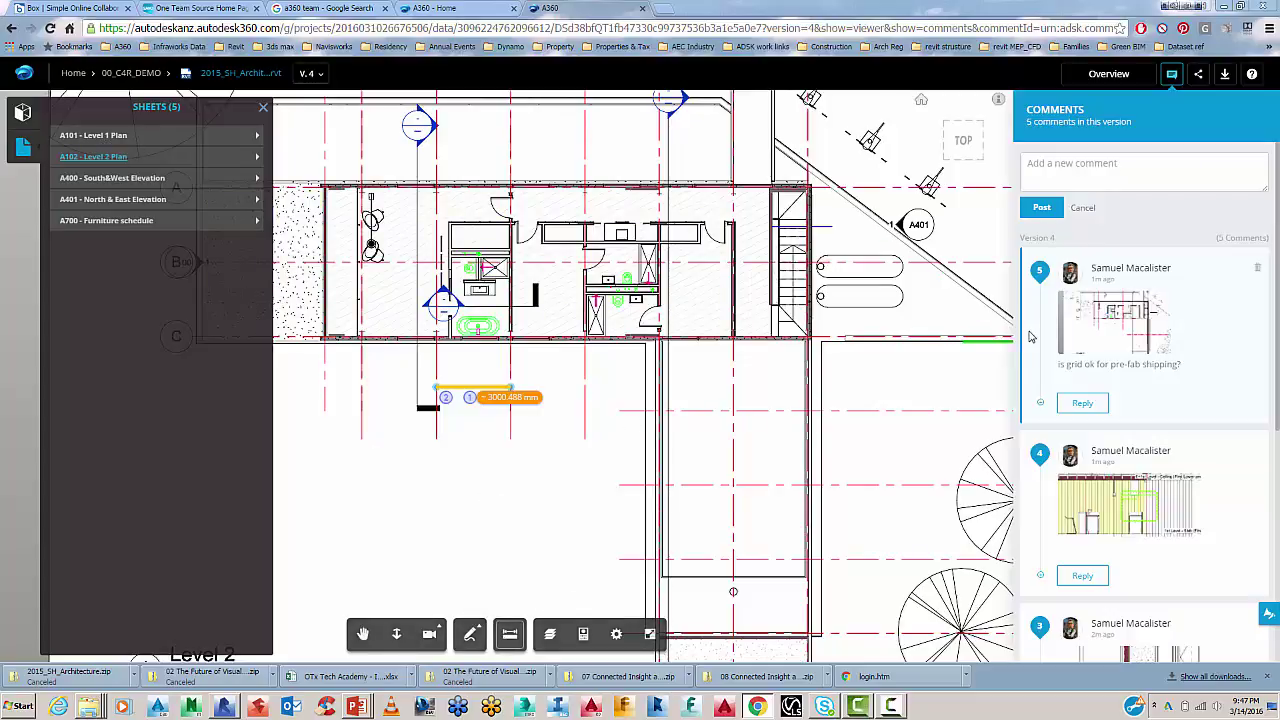
# Open version 3 of the model from its version history and list its views
pyautogui.moveTo(814, 303); pyautogui.dragTo(771, 308, button='middle')
pyautogui.scroll(-3, 771, 308)
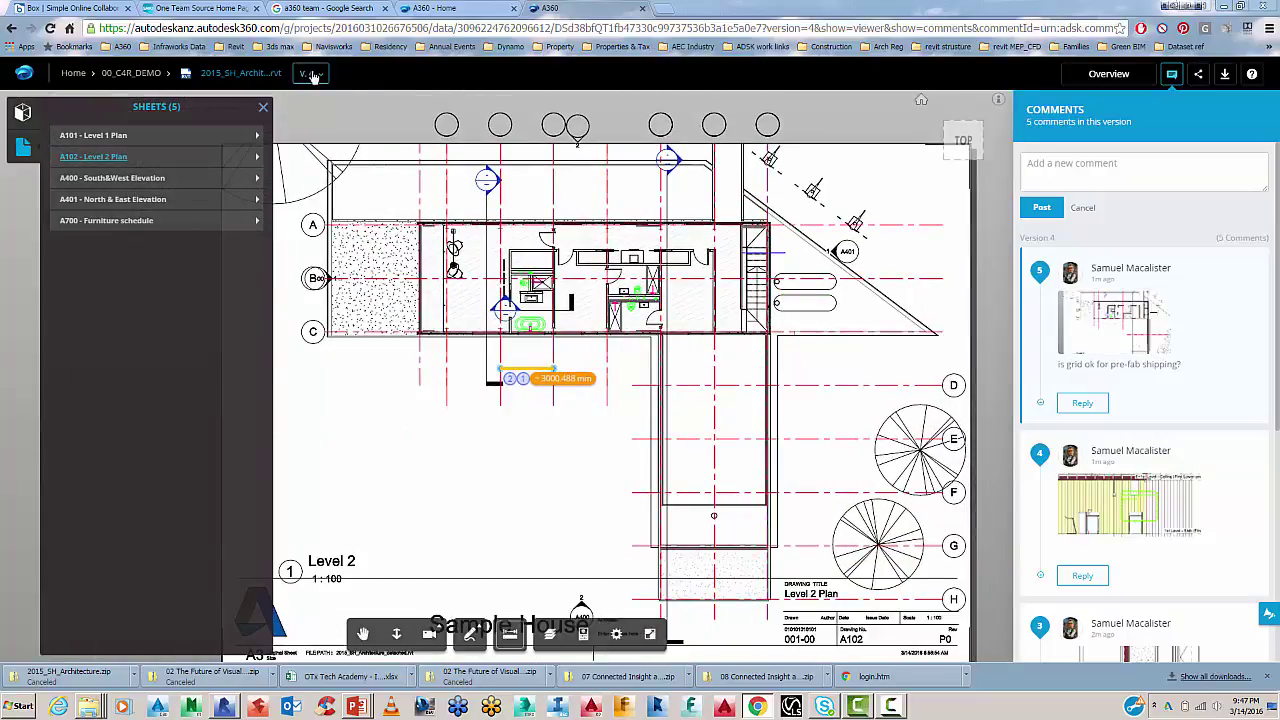
pyautogui.click(311, 74)
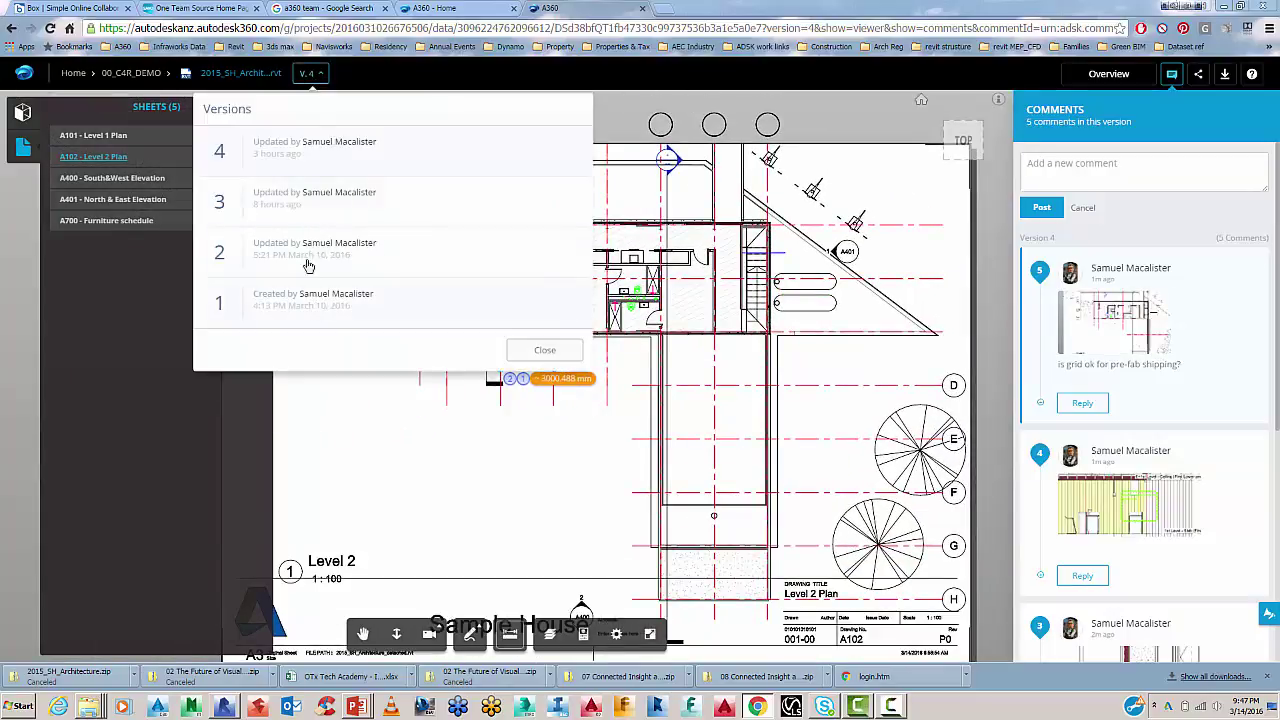
pyautogui.click(289, 205)
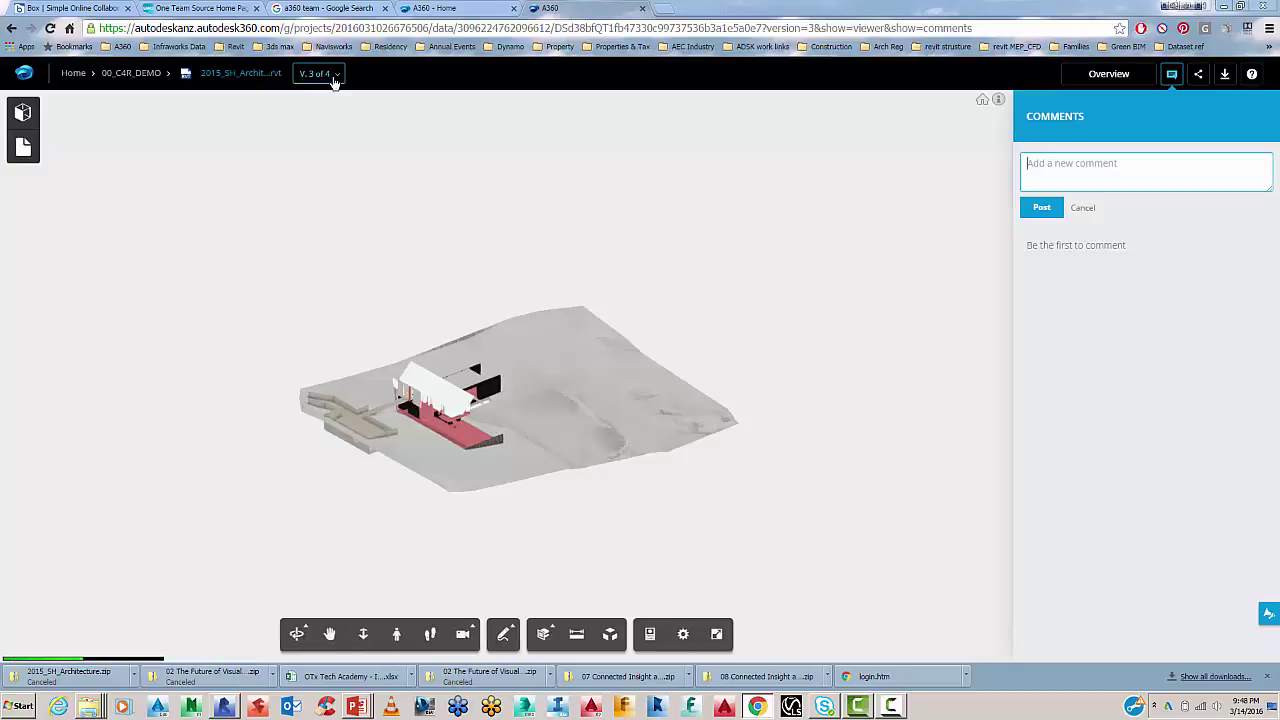
pyautogui.click(24, 151)
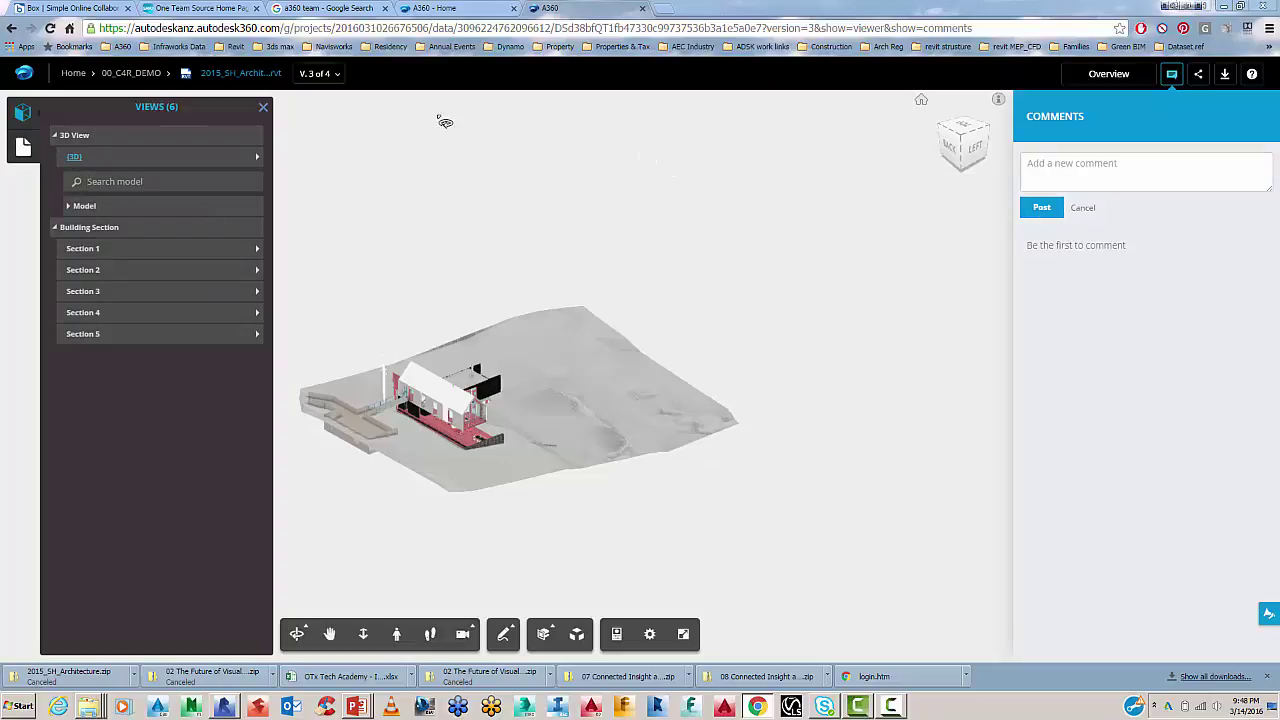
# Open version 2 of the model, followed by version 1, from the version history
pyautogui.click(316, 74)
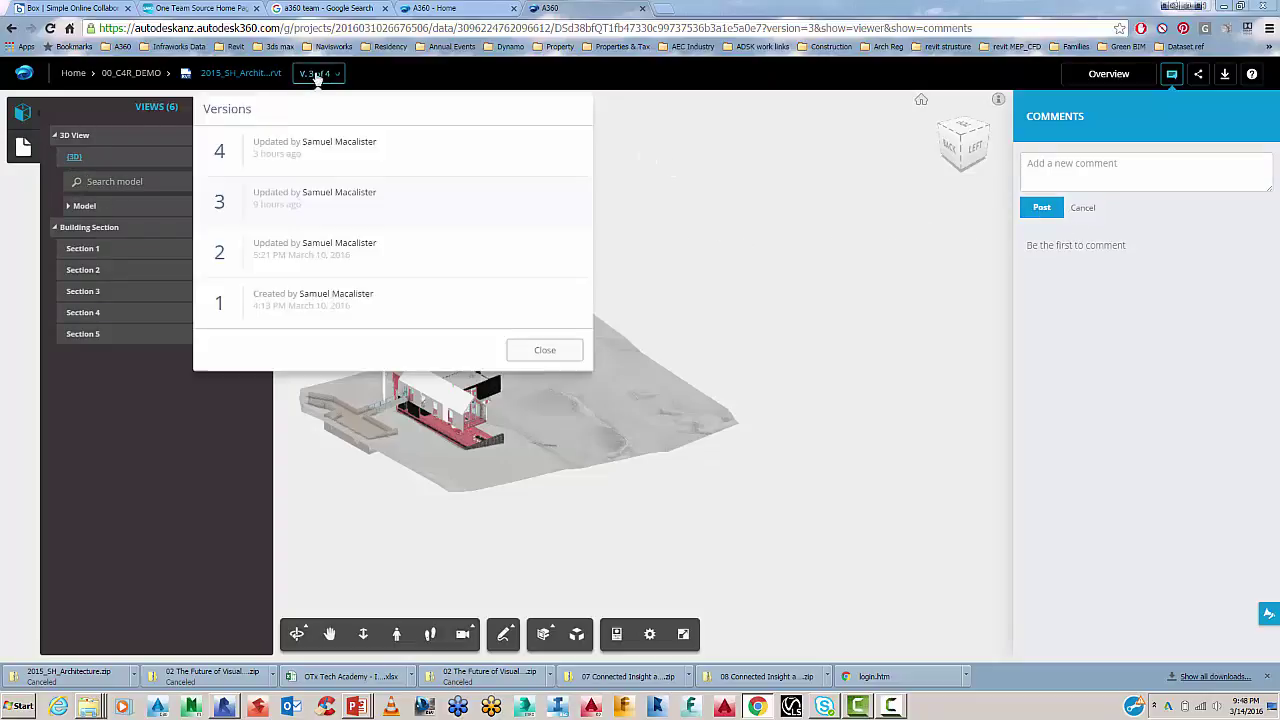
pyautogui.click(322, 255)
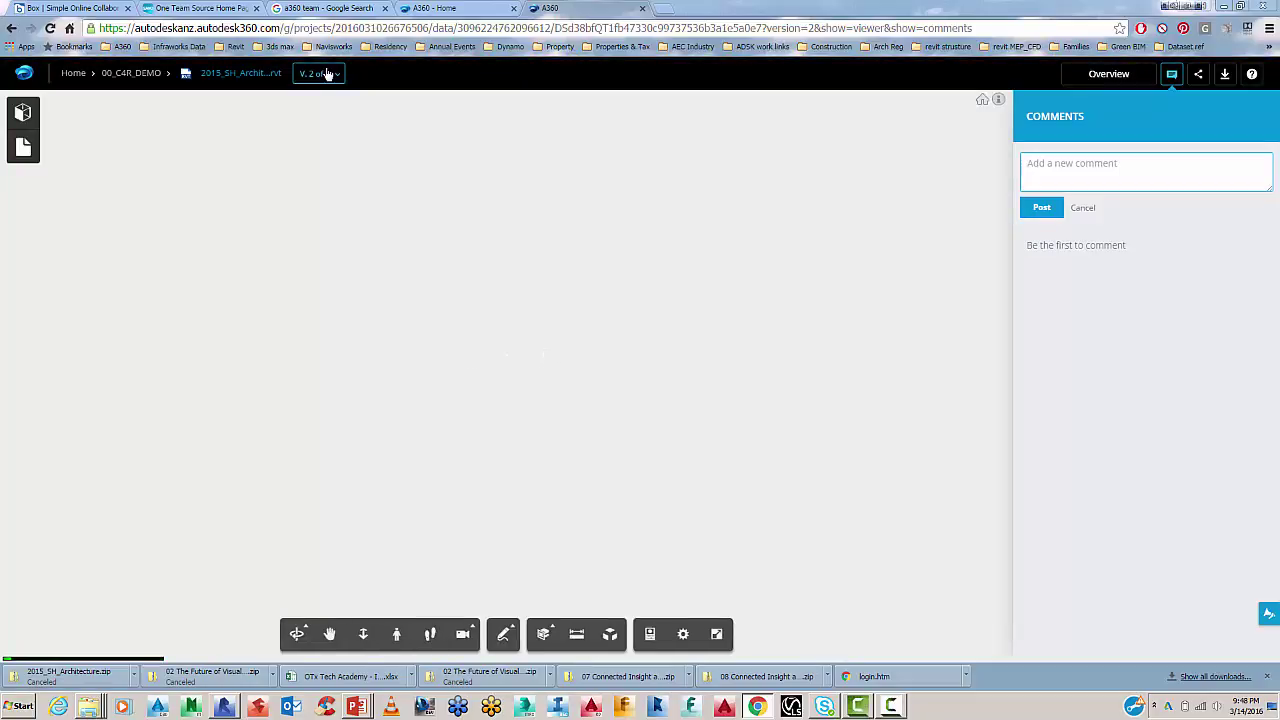
pyautogui.click(318, 74)
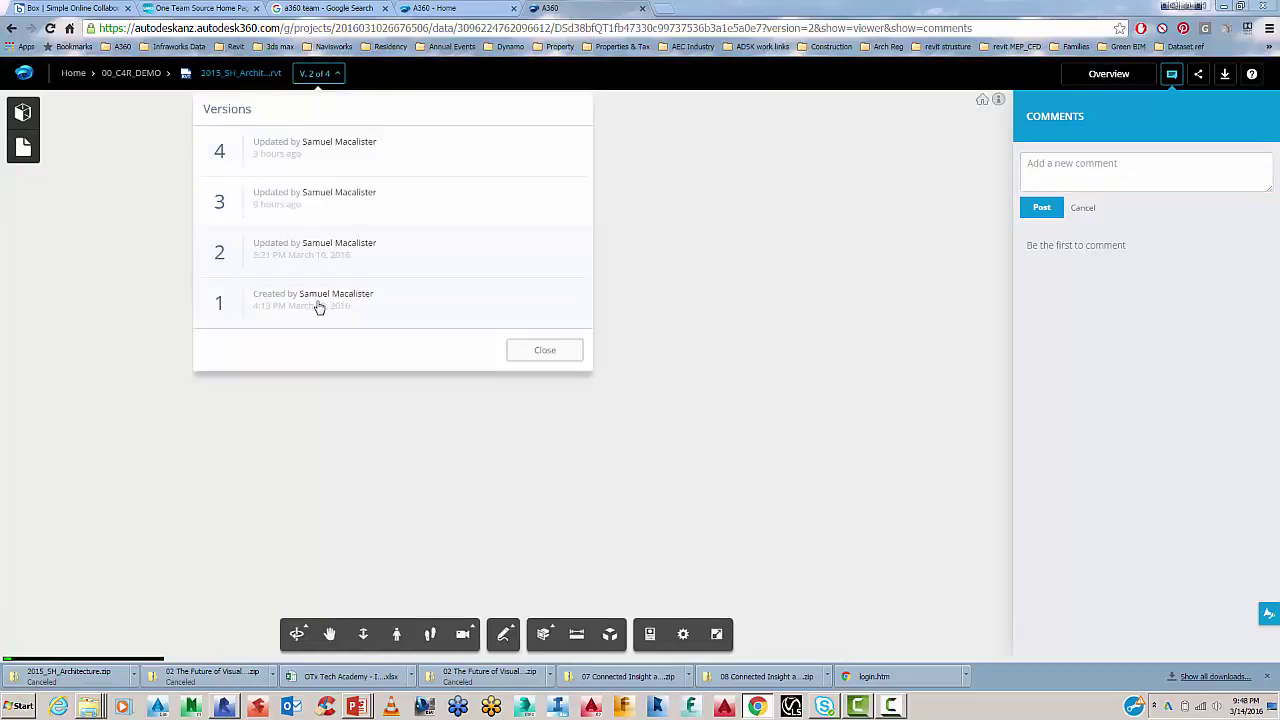
pyautogui.click(318, 305)
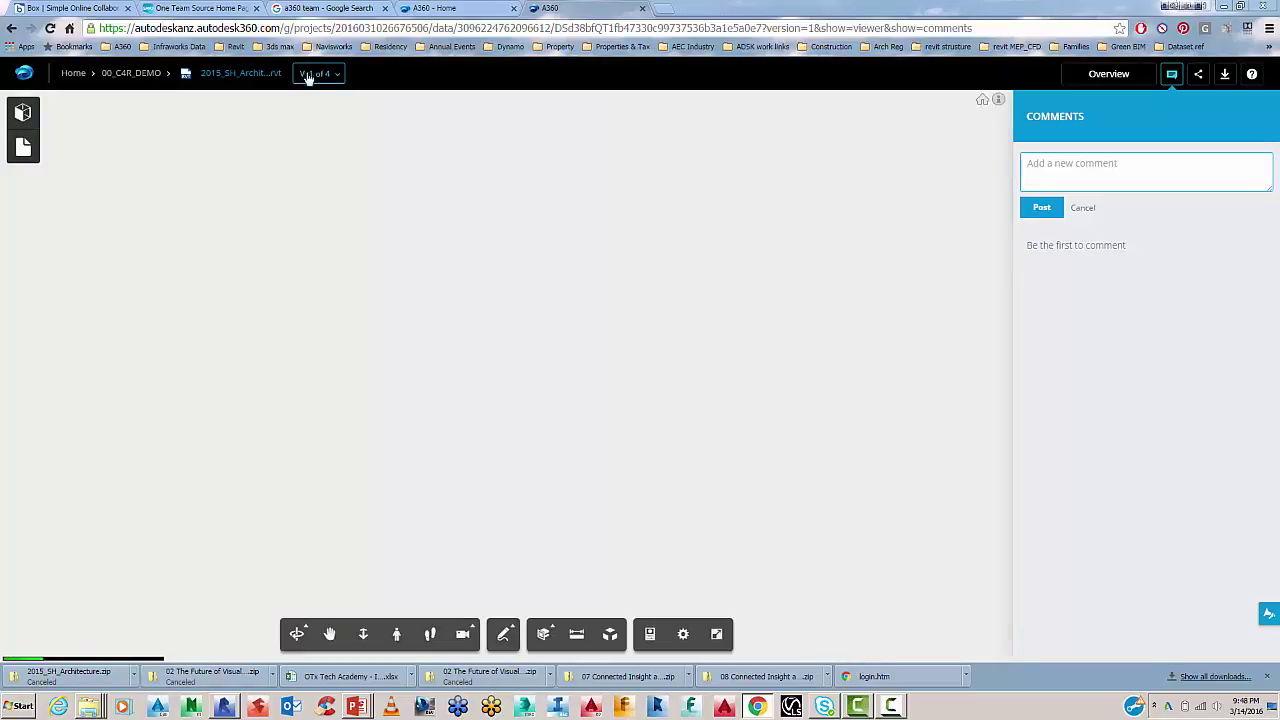
# Return to version 4 of the model and examine the house closely in 3D from the front-left
pyautogui.click(313, 77)
pyautogui.click(311, 147)
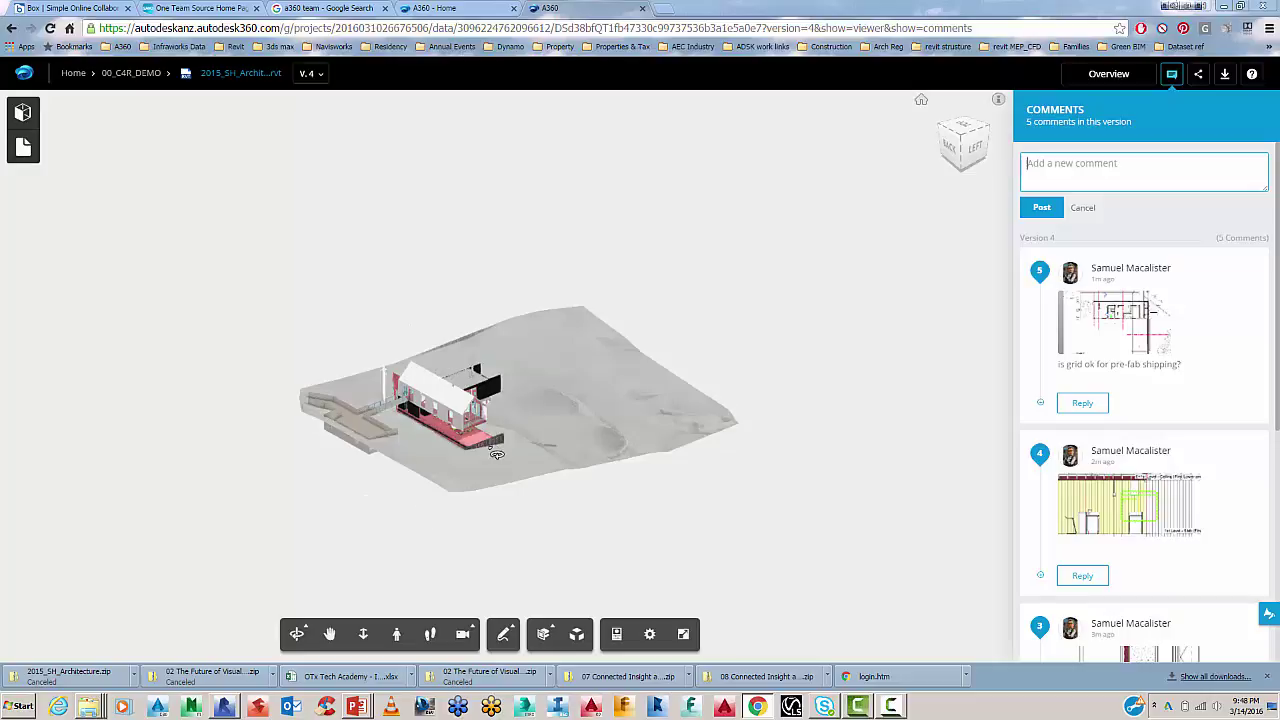
pyautogui.moveTo(480, 450); pyautogui.dragTo(155, 495)
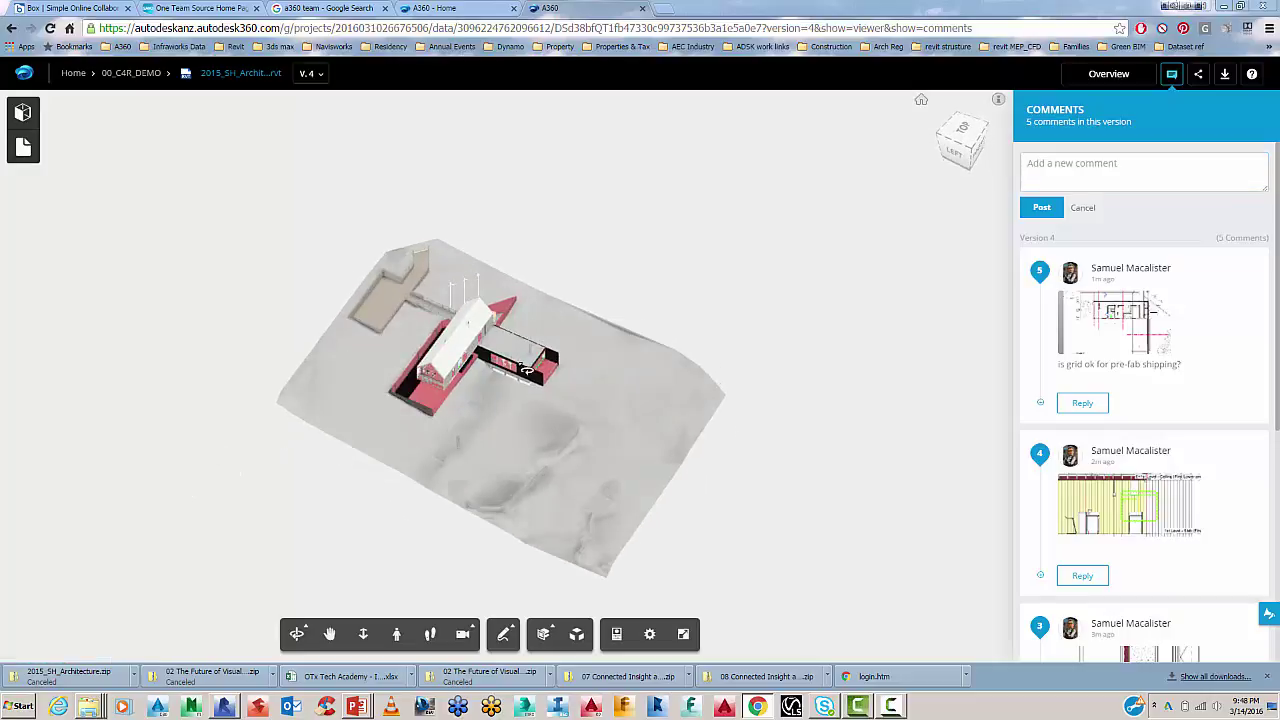
pyautogui.scroll(5, 455, 355)
pyautogui.scroll(3, 455, 355)
pyautogui.moveTo(457, 422); pyautogui.dragTo(401, 381)
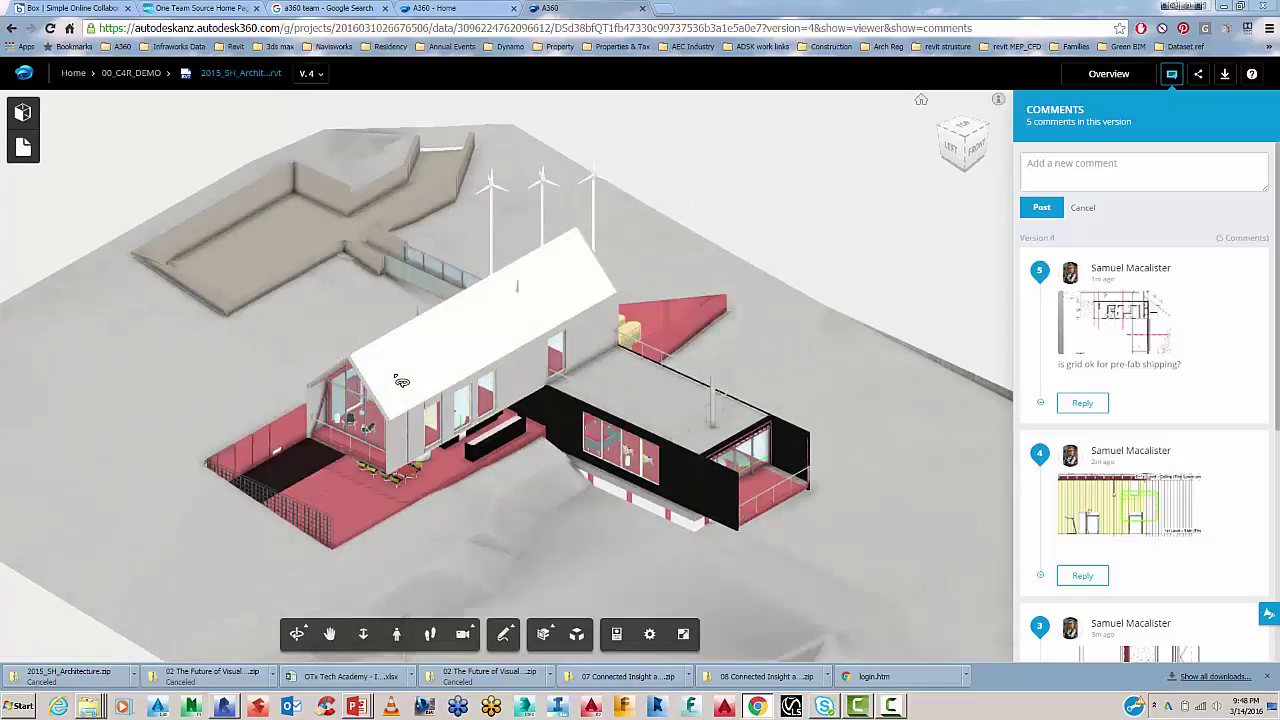